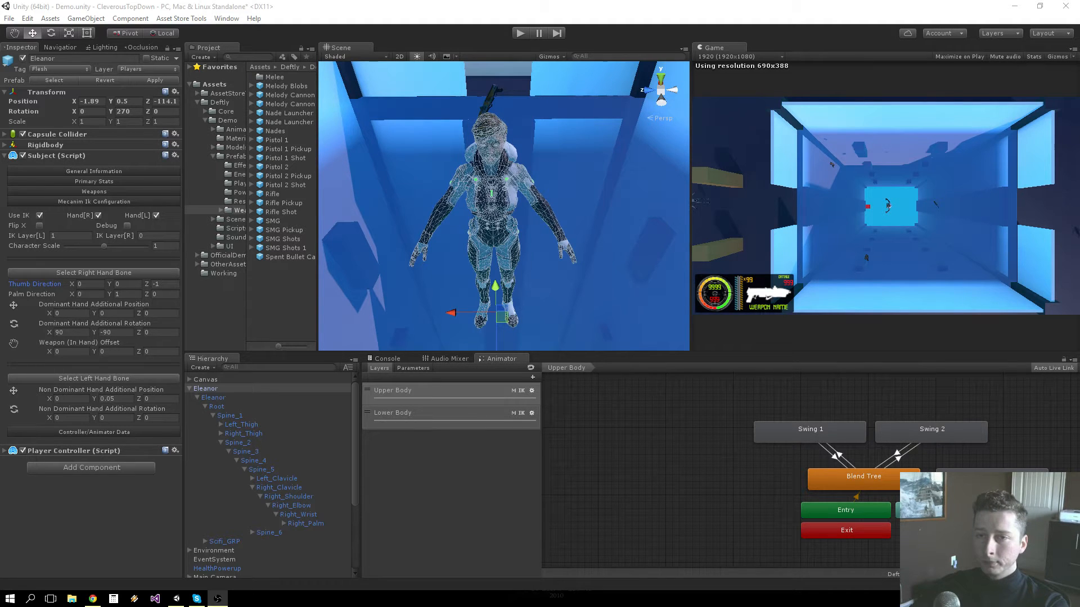
Step: Review the General Information, Primary Stats, Weapons and Mecanim IK Configuration sections of Eleanor's Subject script
{"action": "left_click", "coordinate": [118, 202]}
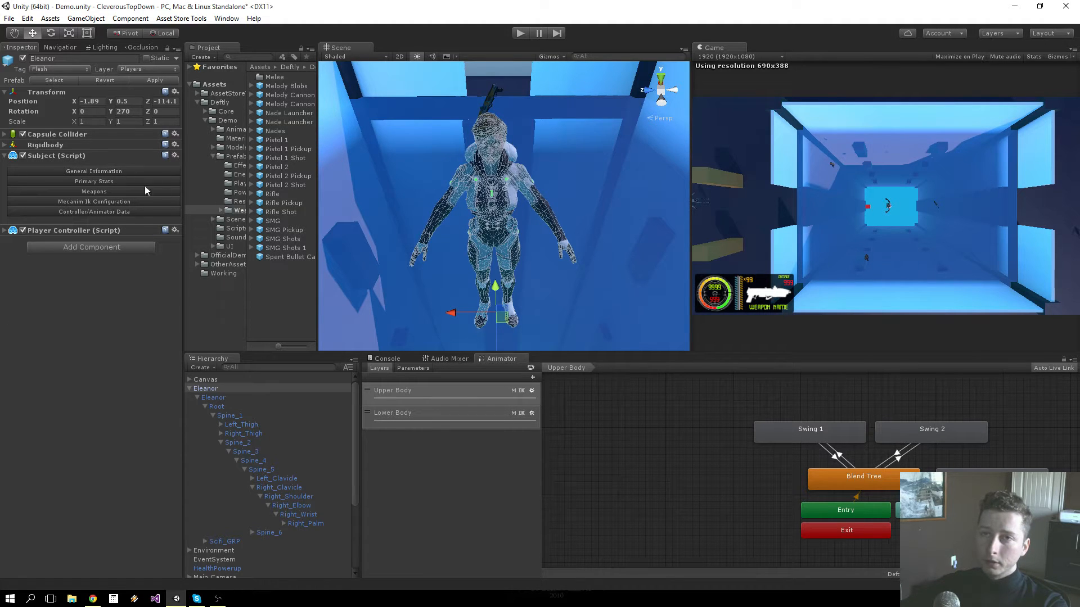
{"action": "left_click", "coordinate": [130, 171]}
{"action": "left_click", "coordinate": [120, 301]}
{"action": "left_click", "coordinate": [133, 174]}
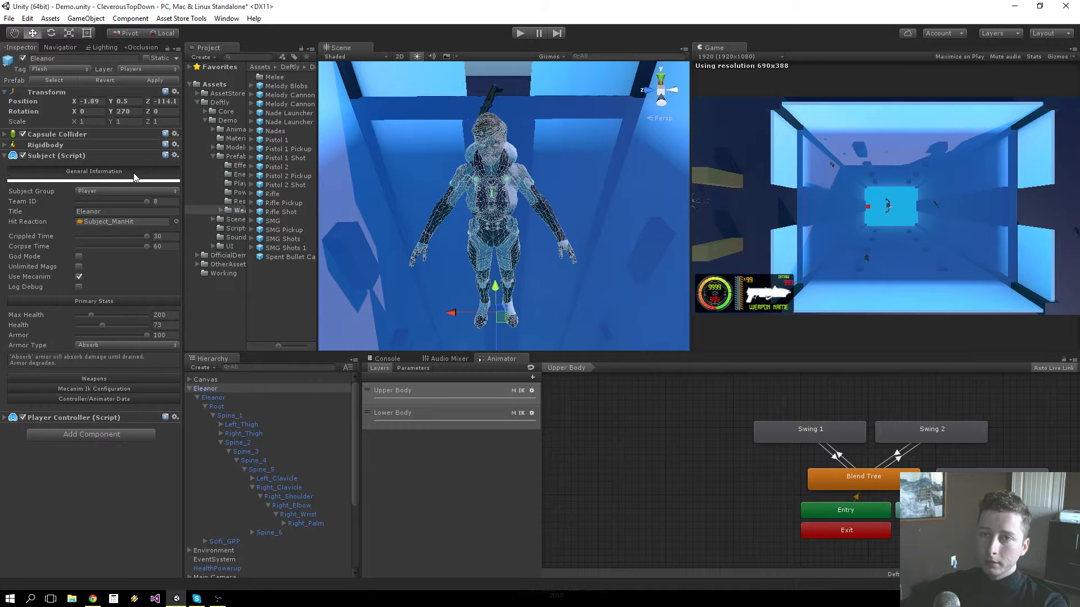
{"action": "left_click", "coordinate": [114, 181]}
{"action": "left_click", "coordinate": [111, 191]}
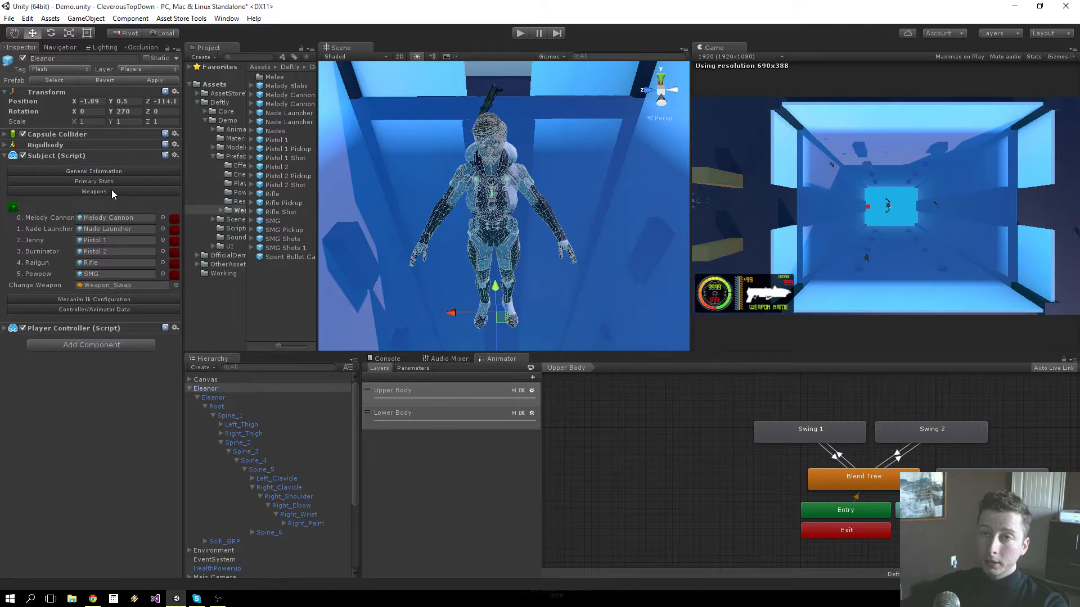
{"action": "left_click", "coordinate": [119, 191]}
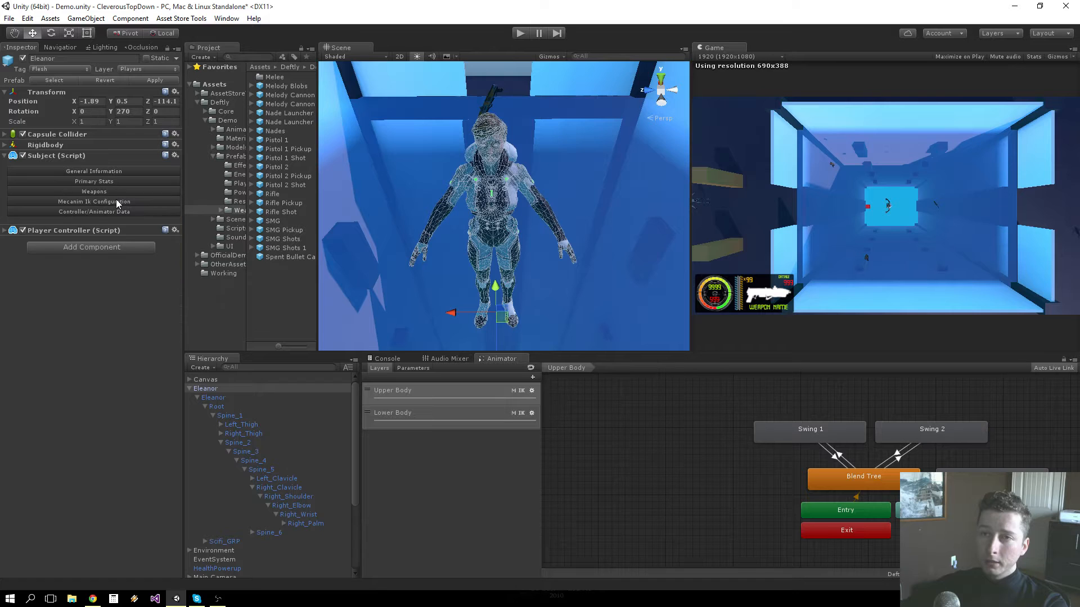
{"action": "left_click", "coordinate": [115, 201]}
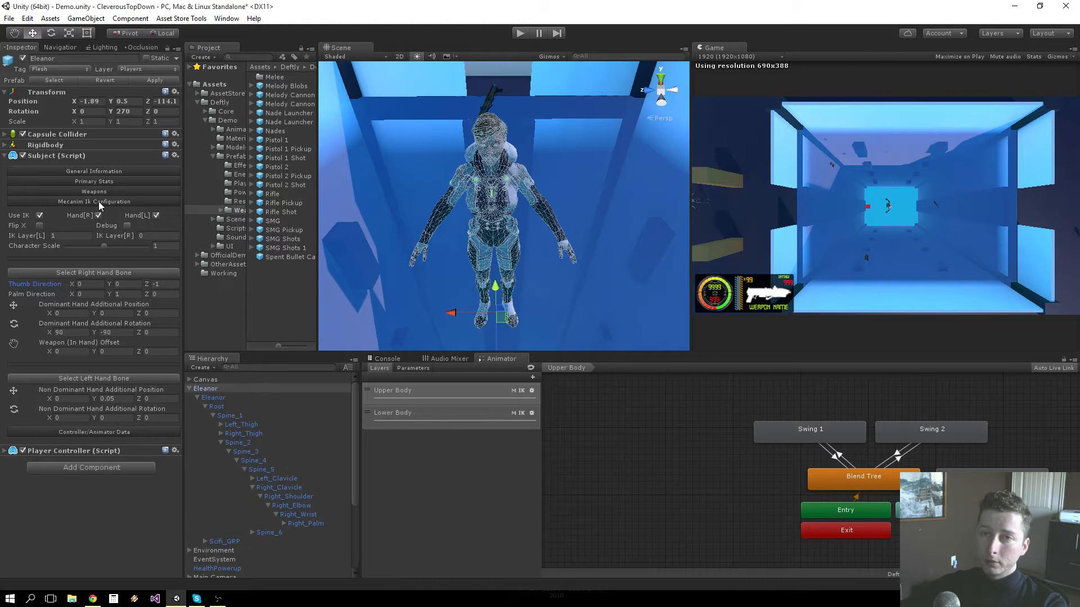
{"action": "left_click", "coordinate": [98, 201]}
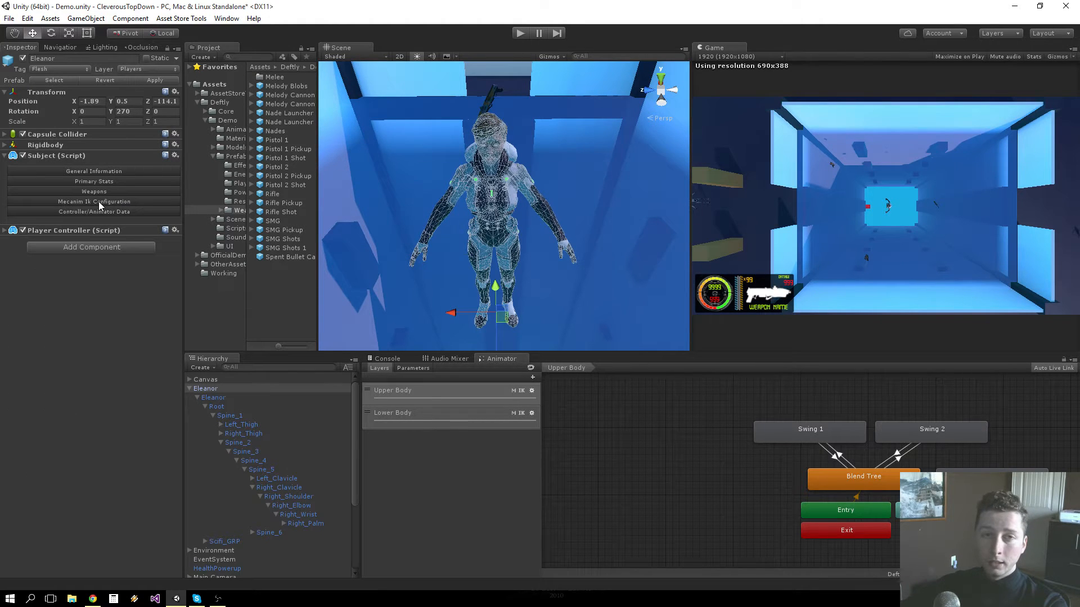
{"action": "left_click", "coordinate": [99, 194]}
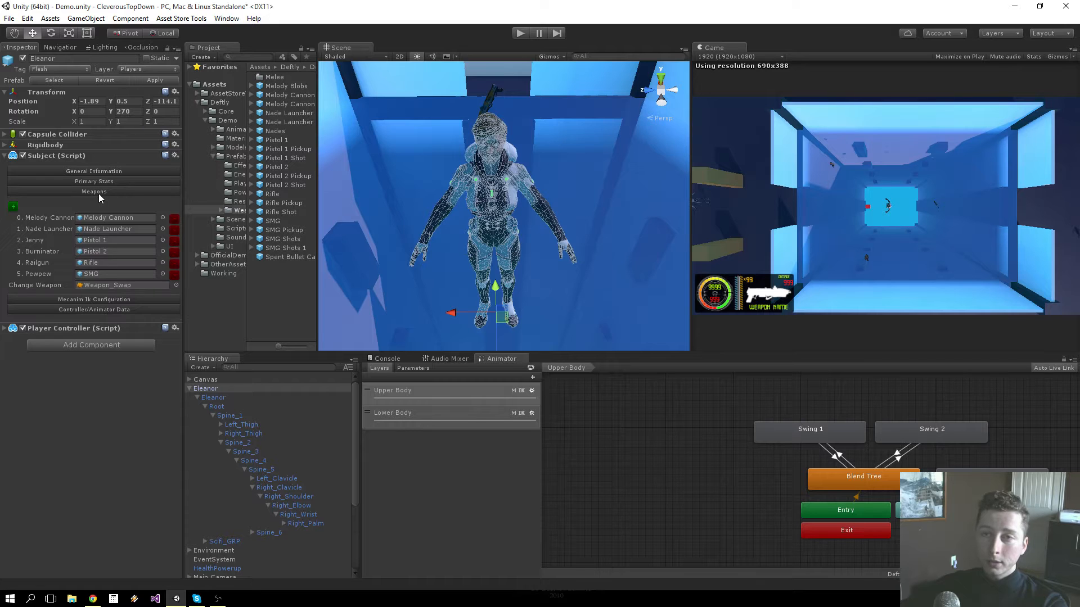
{"action": "left_click", "coordinate": [98, 192]}
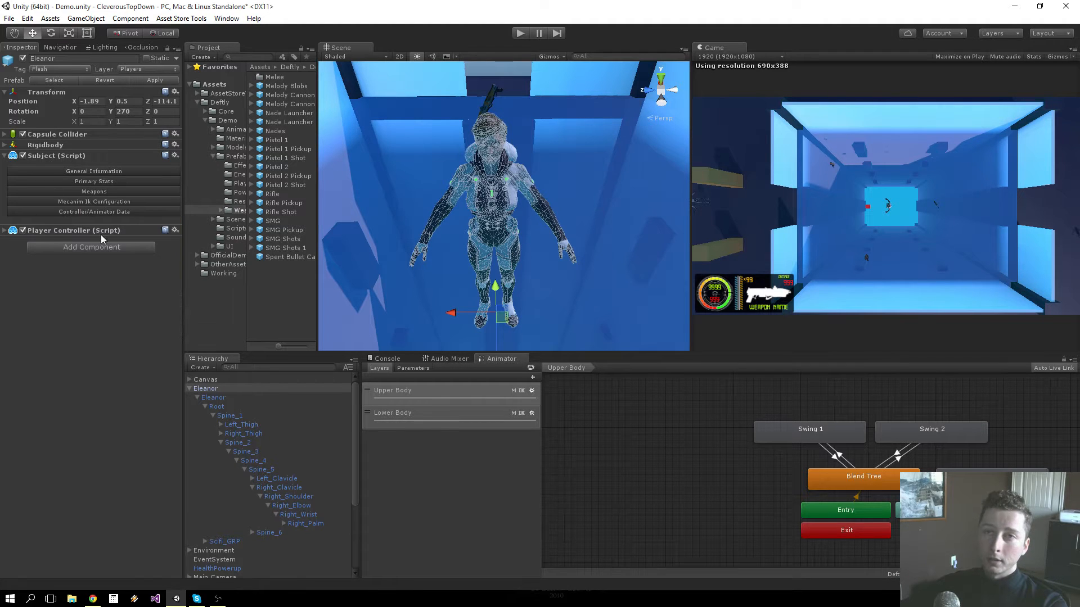
Step: Expand the Controller/Animator Data section and compare Eleanor's settings with those of the MurderBot characters
{"action": "left_click", "coordinate": [93, 213]}
{"action": "scroll", "coordinate": [219, 563], "scroll_direction": "down", "scroll_amount": 3}
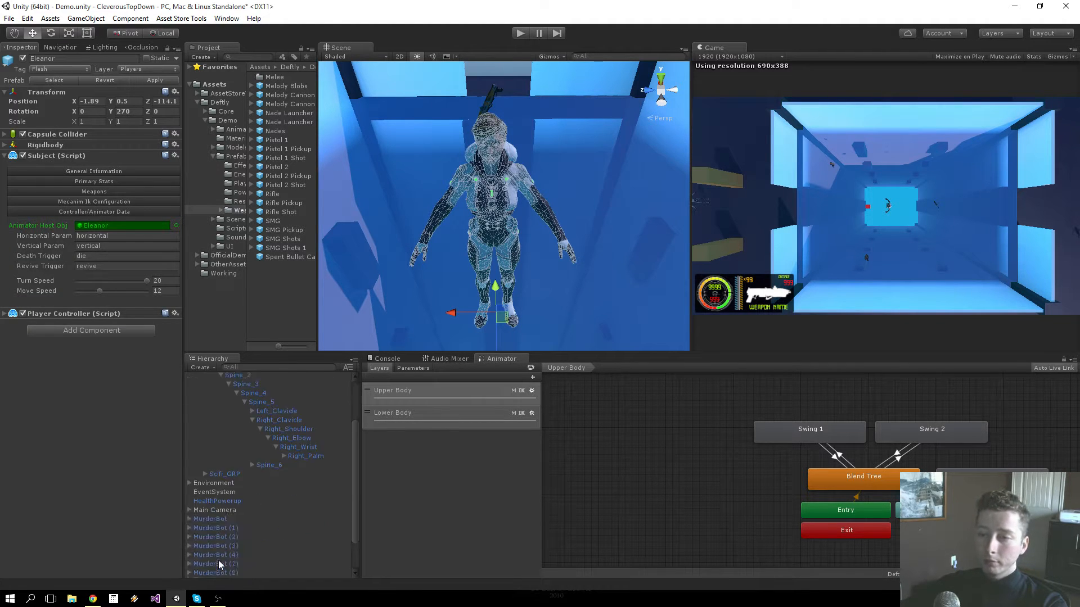
{"action": "left_click", "coordinate": [230, 530]}
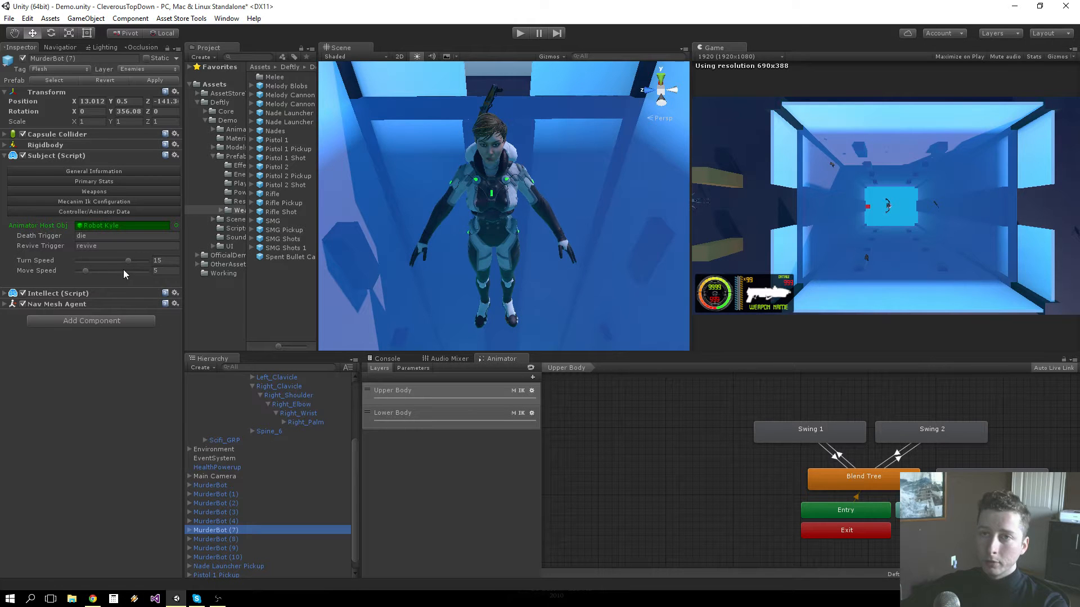
{"action": "scroll", "coordinate": [224, 495], "scroll_direction": "up", "scroll_amount": 3}
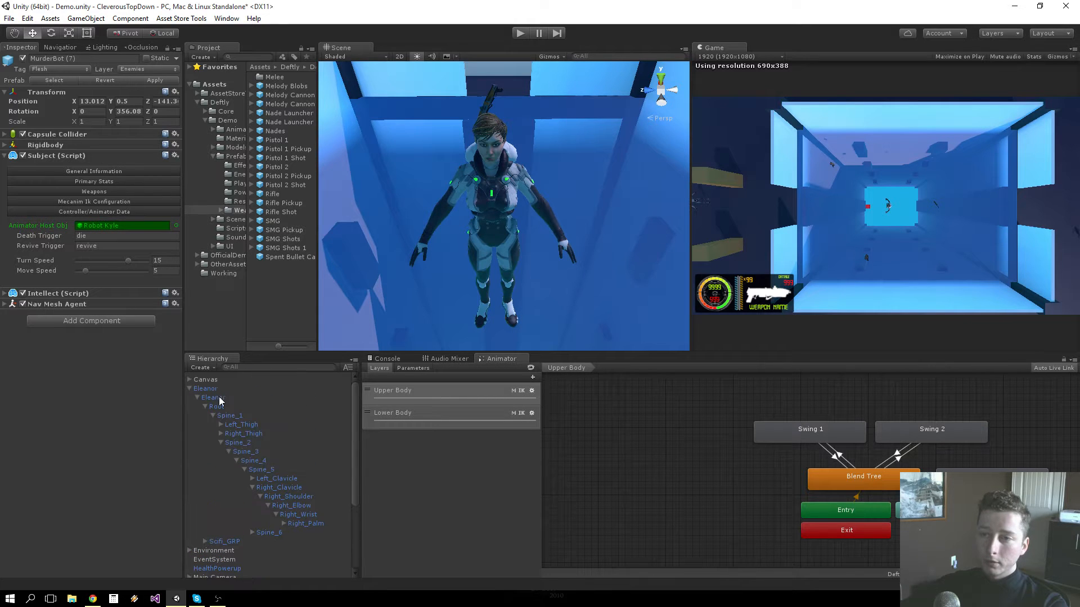
{"action": "scroll", "coordinate": [211, 390], "scroll_direction": "down", "scroll_amount": 3}
{"action": "left_click", "coordinate": [224, 516]}
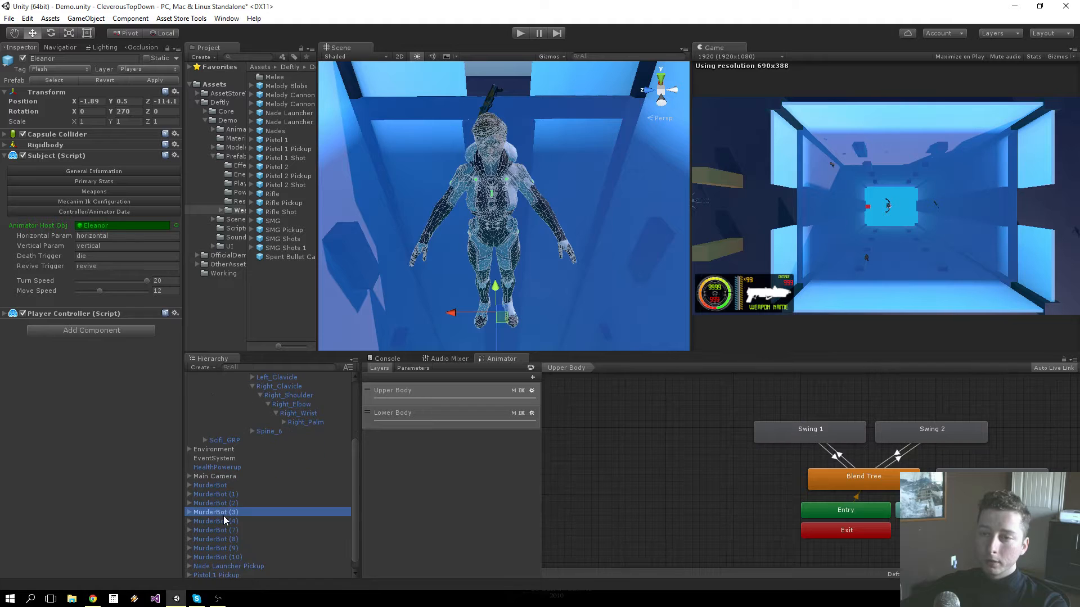
{"action": "scroll", "coordinate": [222, 505], "scroll_direction": "up", "scroll_amount": 3}
{"action": "left_click", "coordinate": [213, 389]}
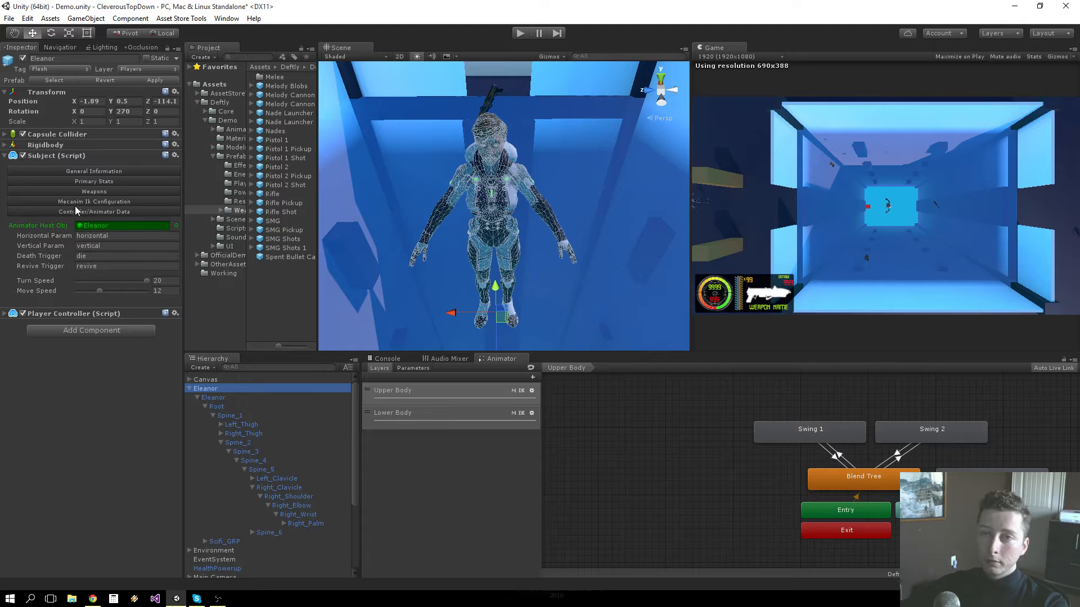
Step: Open Eleanor's Mecanim IK Configuration, select her right hand bone and examine the wrist axes for thumb and palm directions
{"action": "left_click", "coordinate": [77, 203]}
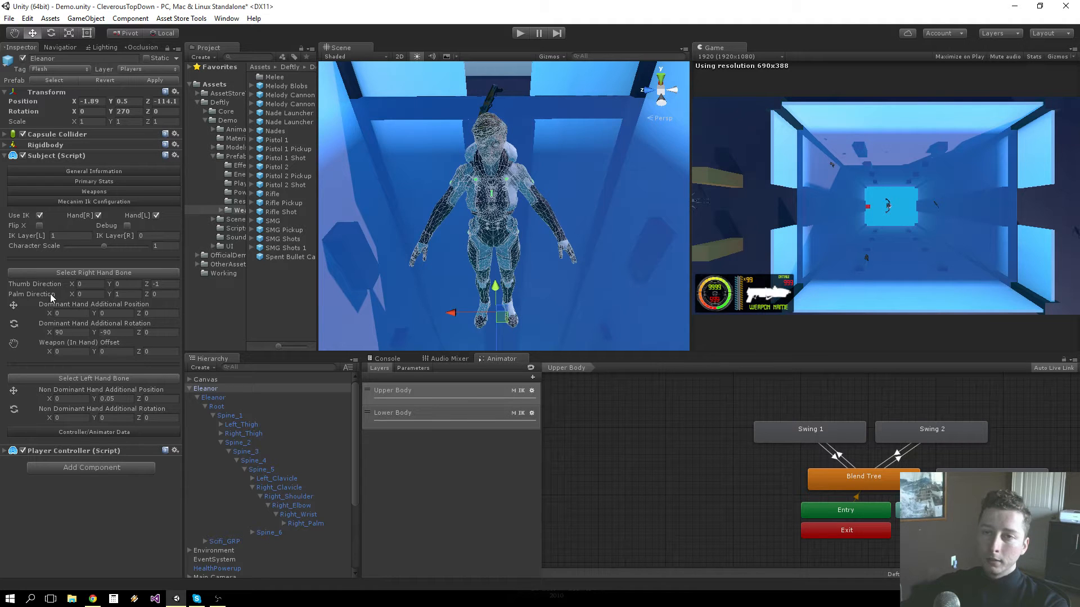
{"action": "mouse_move", "coordinate": [50, 295]}
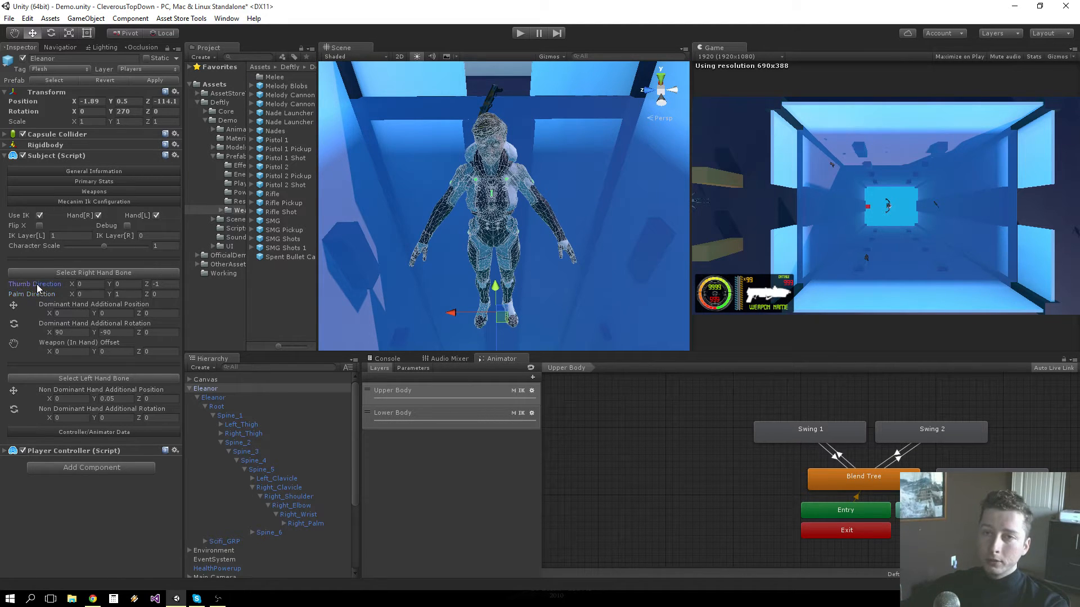
{"action": "left_click", "coordinate": [65, 273]}
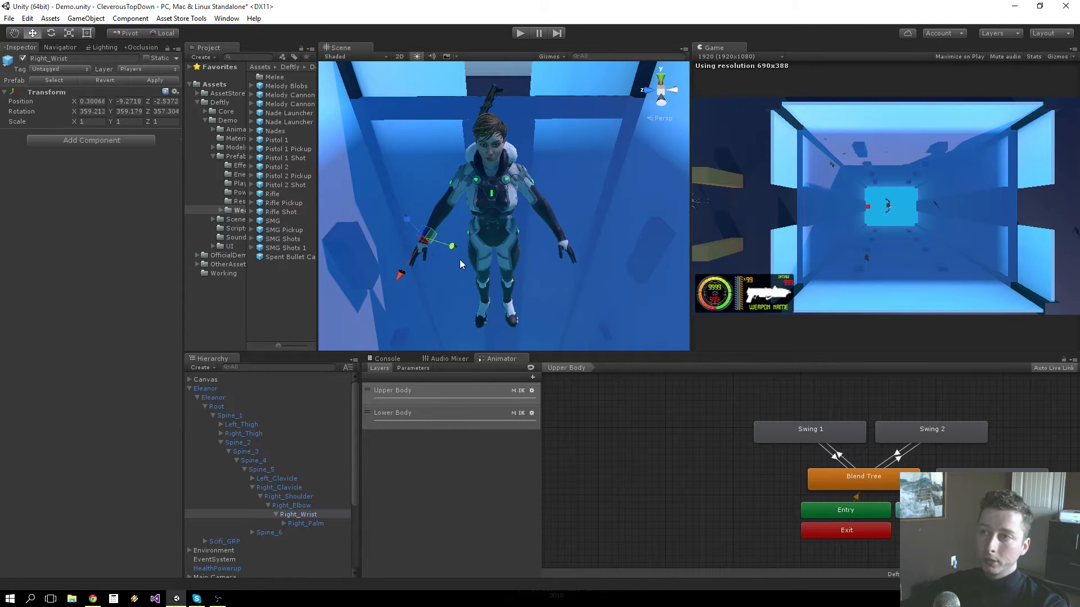
{"action": "left_click_drag", "start_coordinate": [514, 265], "coordinate": [511, 238], "text": "alt"}
{"action": "key", "text": "f"}
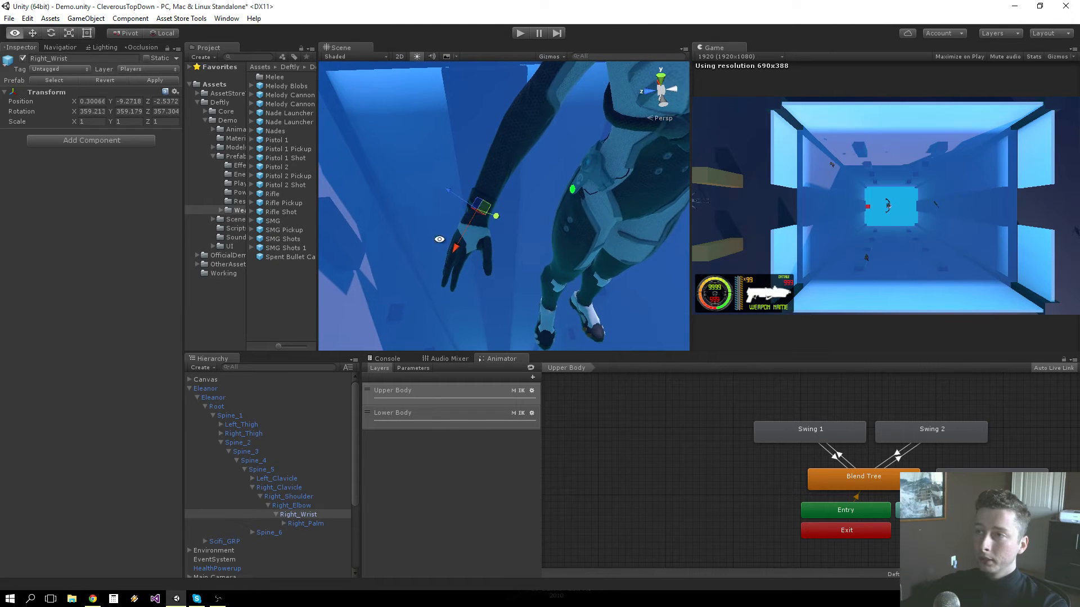
{"action": "left_click_drag", "start_coordinate": [439, 239], "coordinate": [447, 218], "text": "alt"}
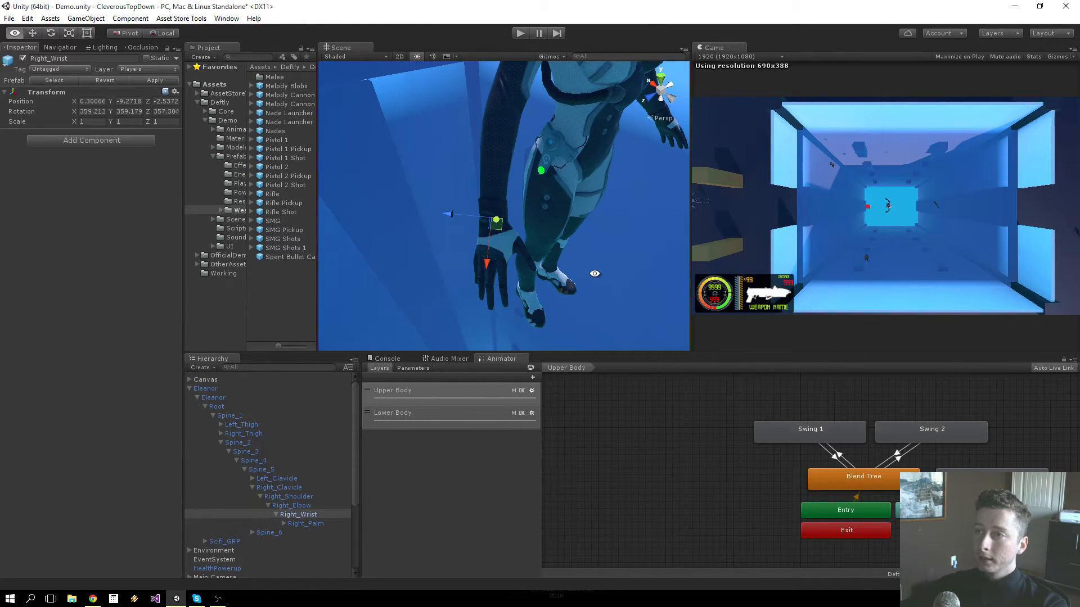
{"action": "left_click_drag", "start_coordinate": [595, 273], "coordinate": [449, 298], "text": "alt"}
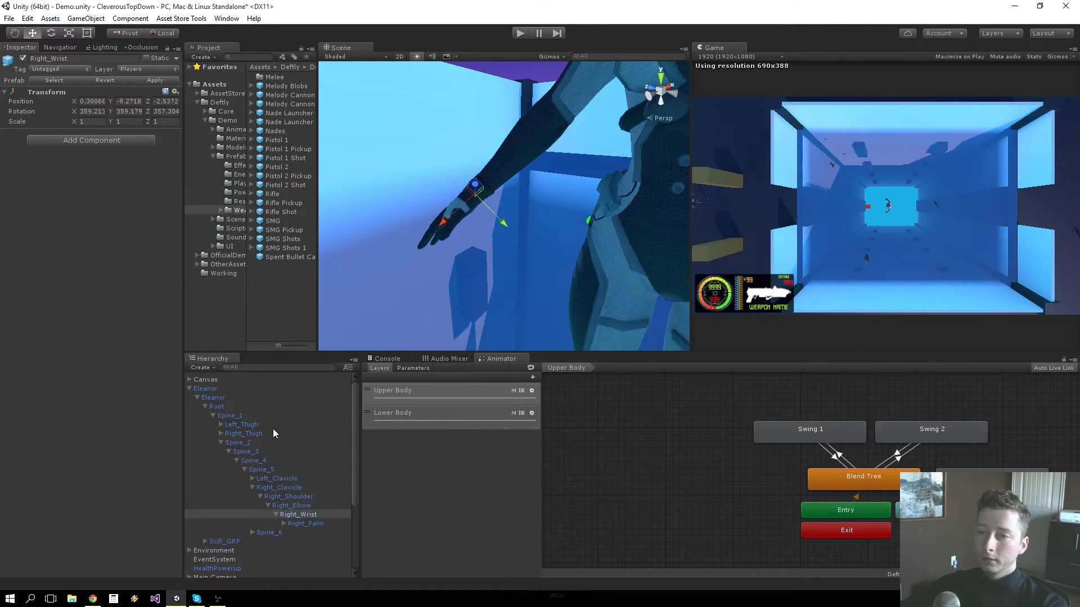
Step: Reselect Eleanor and run the scene briefly to examine how she holds the Melody Cannon
{"action": "left_click", "coordinate": [208, 389]}
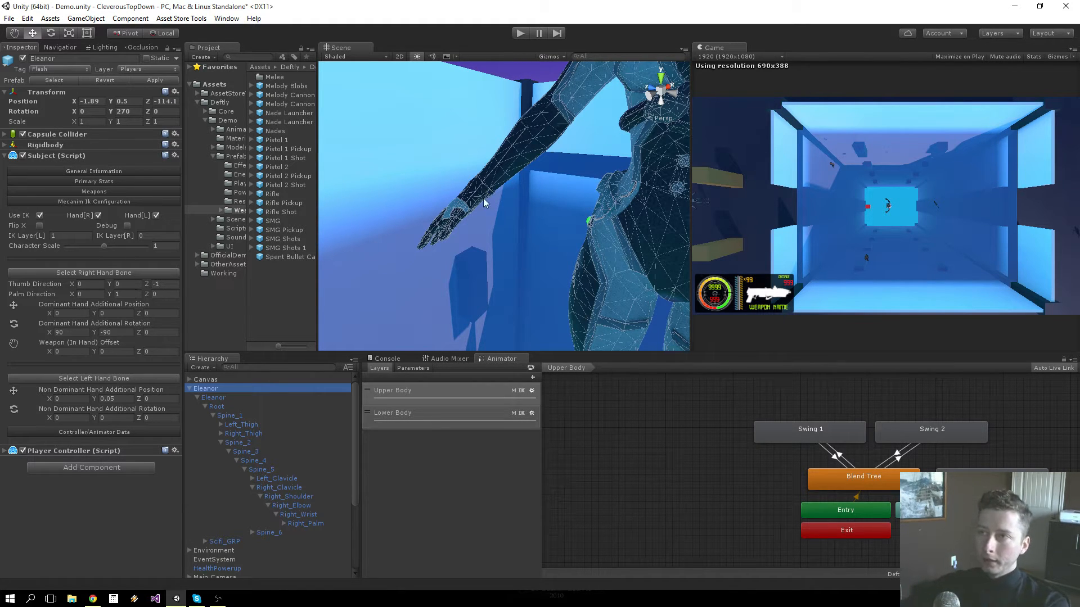
{"action": "scroll", "coordinate": [483, 200], "scroll_direction": "down", "scroll_amount": 5}
{"action": "mouse_move", "coordinate": [483, 200]}
{"action": "left_mouse_down", "text": "alt"}
{"action": "mouse_move", "coordinate": [490, 246]}
{"action": "mouse_move", "coordinate": [514, 256]}
{"action": "left_mouse_up", "text": "alt"}
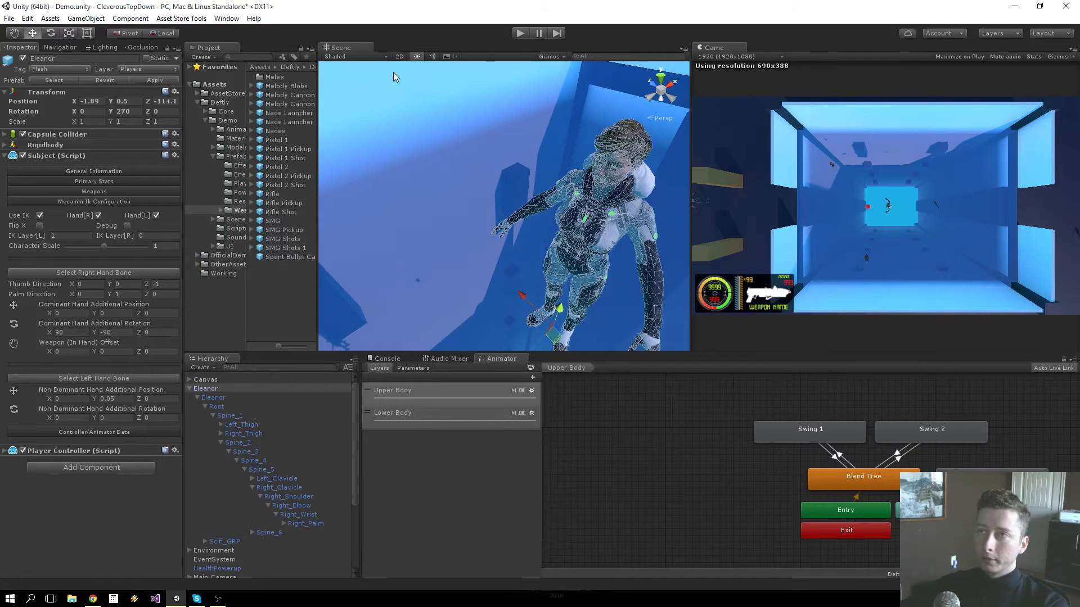
{"action": "left_click", "coordinate": [518, 34]}
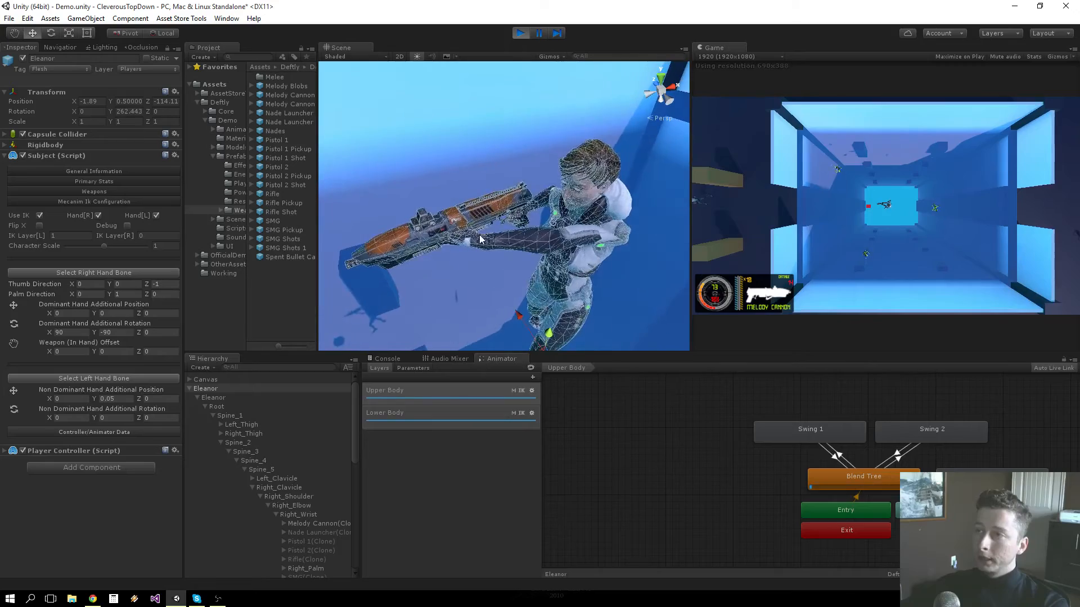
{"action": "mouse_move", "coordinate": [479, 240]}
{"action": "left_mouse_down", "text": "alt"}
{"action": "mouse_move", "coordinate": [520, 149]}
{"action": "mouse_move", "coordinate": [585, 182]}
{"action": "mouse_move", "coordinate": [692, 183]}
{"action": "mouse_move", "coordinate": [674, 196]}
{"action": "mouse_move", "coordinate": [533, 194]}
{"action": "mouse_move", "coordinate": [471, 241]}
{"action": "left_mouse_up", "text": "alt"}
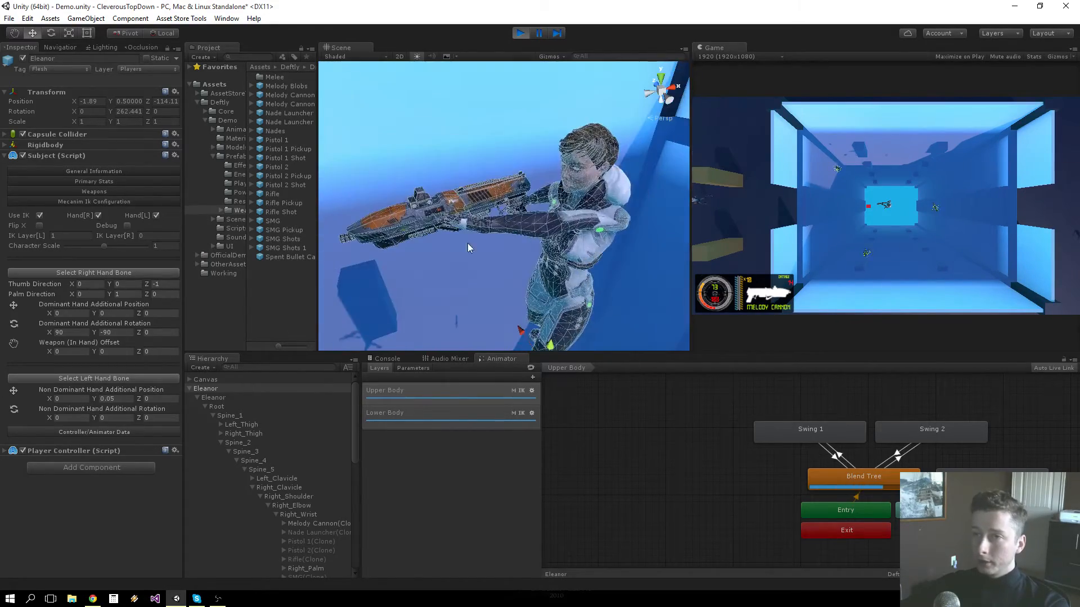
{"action": "left_click", "coordinate": [520, 34]}
Step: Run the scene again and set Eleanor's Dominant Hand Additional Rotation to 0 on X and Y, viewing the weapon's orientation
{"action": "left_click", "coordinate": [518, 34]}
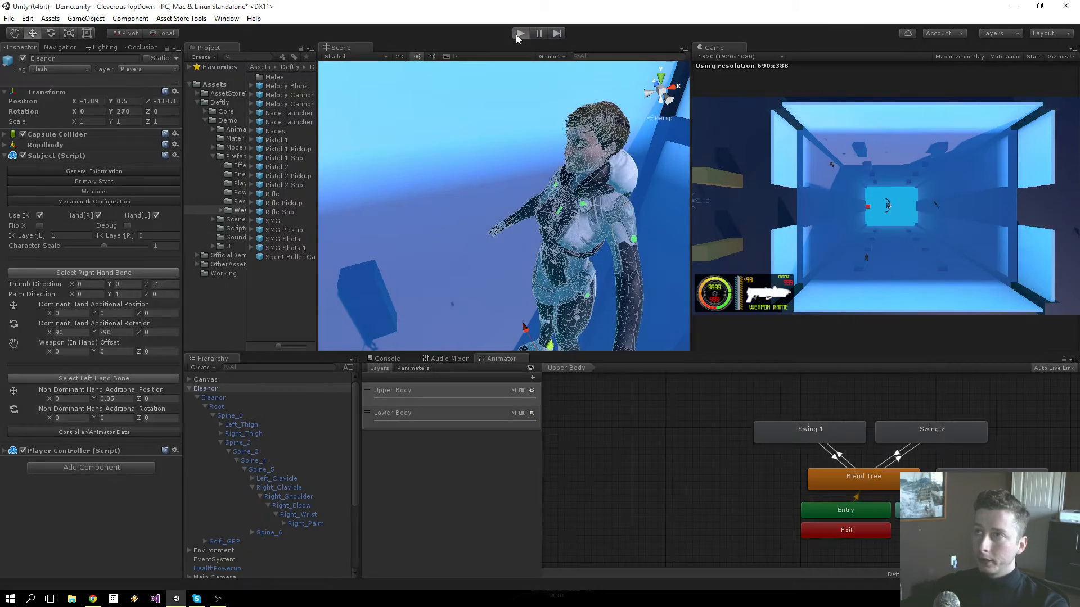
{"action": "left_click_drag", "start_coordinate": [71, 333], "coordinate": [35, 328]}
{"action": "type", "text": "0"}
{"action": "key", "text": "Tab"}
{"action": "type", "text": "0"}
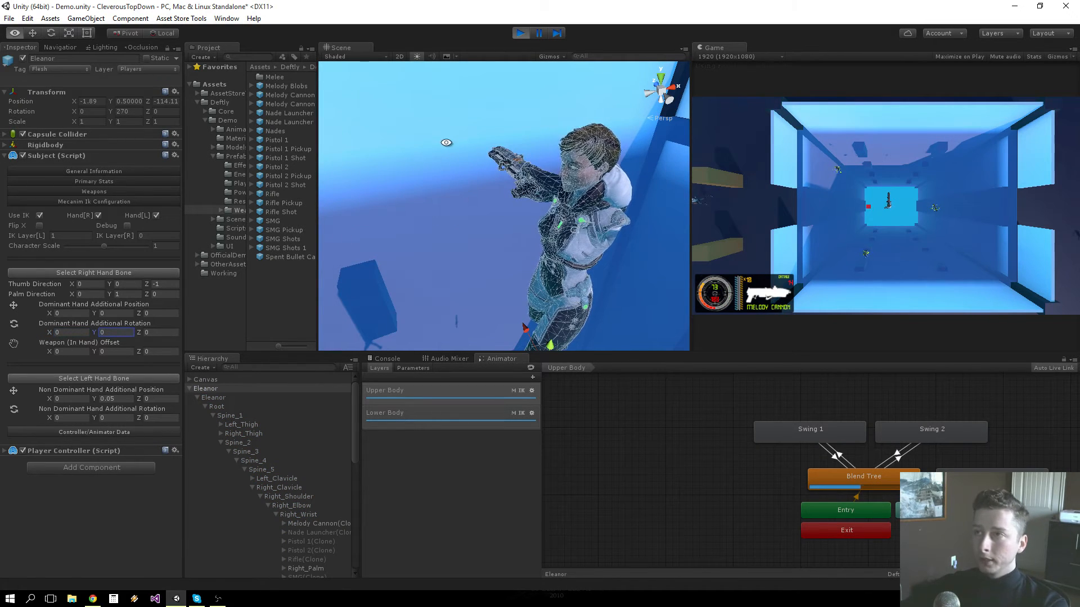
{"action": "left_click_drag", "start_coordinate": [507, 236], "coordinate": [455, 242], "text": "alt"}
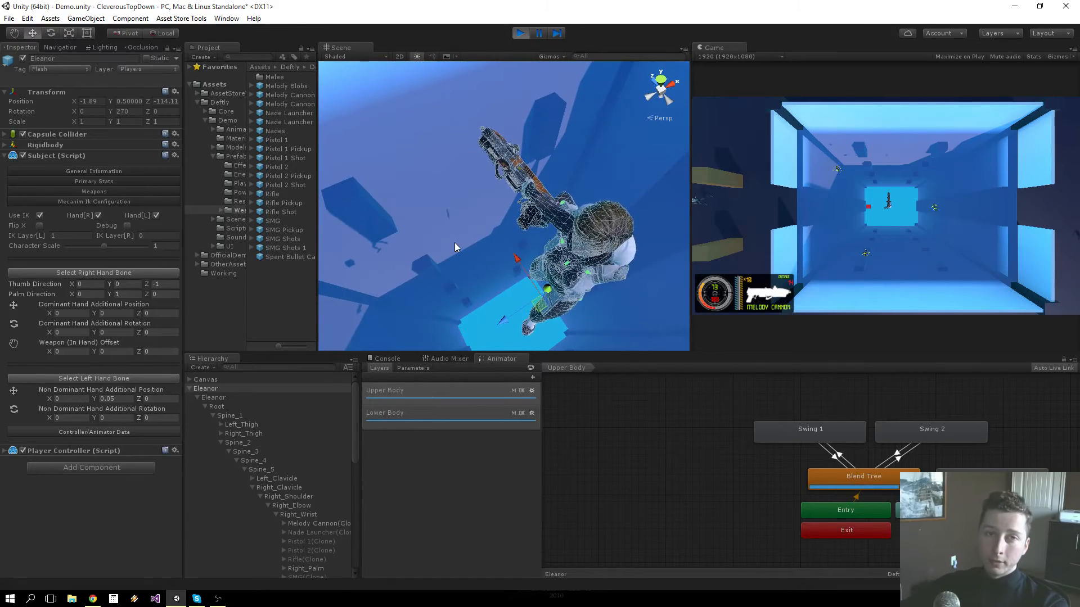
Step: Try a Dominant Hand Additional Rotation of 90 on Y and inspect the weapon's direction
{"action": "left_click", "coordinate": [83, 332]}
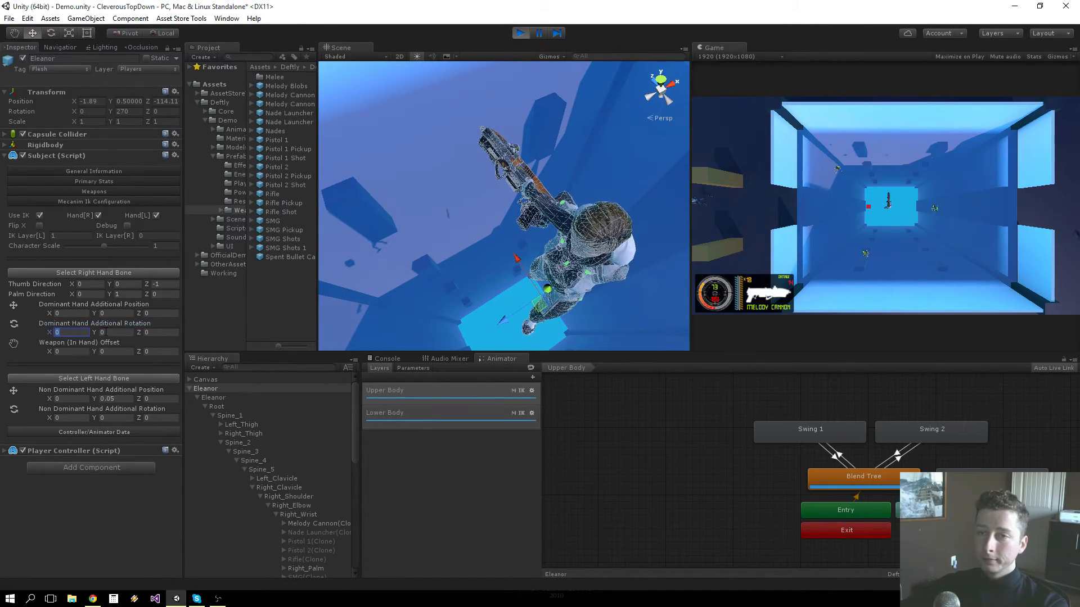
{"action": "key", "text": "Tab"}
{"action": "type", "text": "90"}
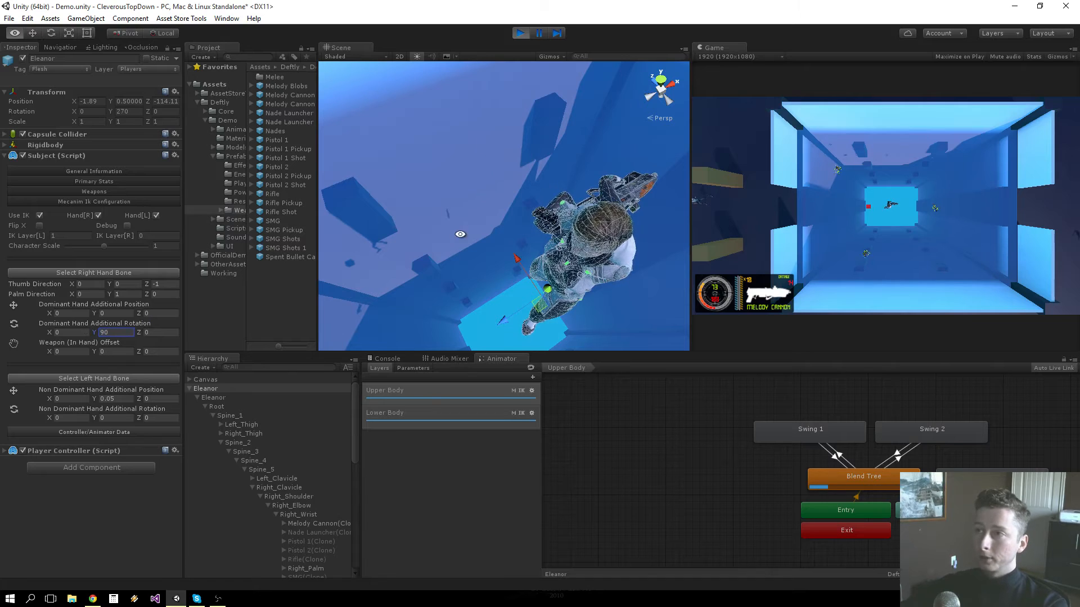
{"action": "left_click_drag", "start_coordinate": [461, 234], "coordinate": [486, 232], "text": "alt"}
Step: Set the Dominant Hand Additional Rotation to -90 on Y and 90 on X, inspect the weapon pose, and stop the running scene
{"action": "left_click", "coordinate": [124, 332]}
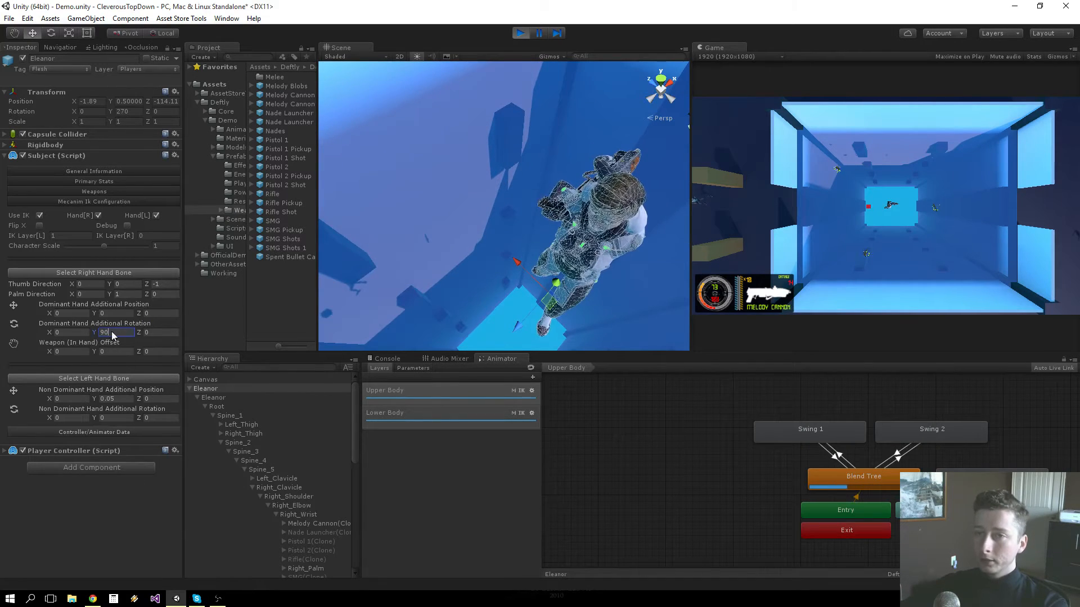
{"action": "type", "text": "-90"}
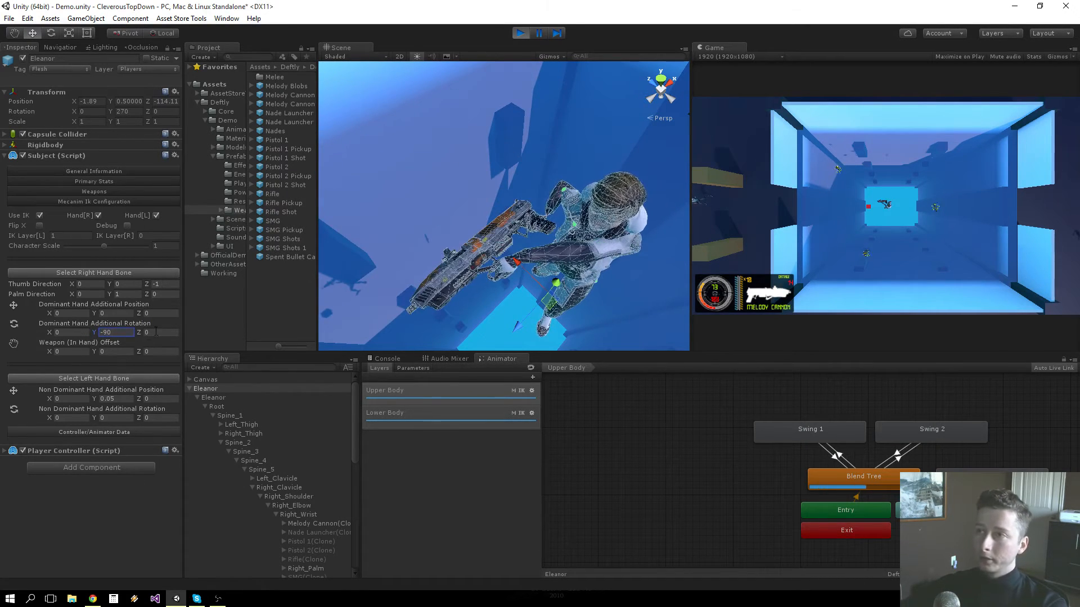
{"action": "left_click_drag", "start_coordinate": [523, 228], "coordinate": [459, 245], "text": "alt"}
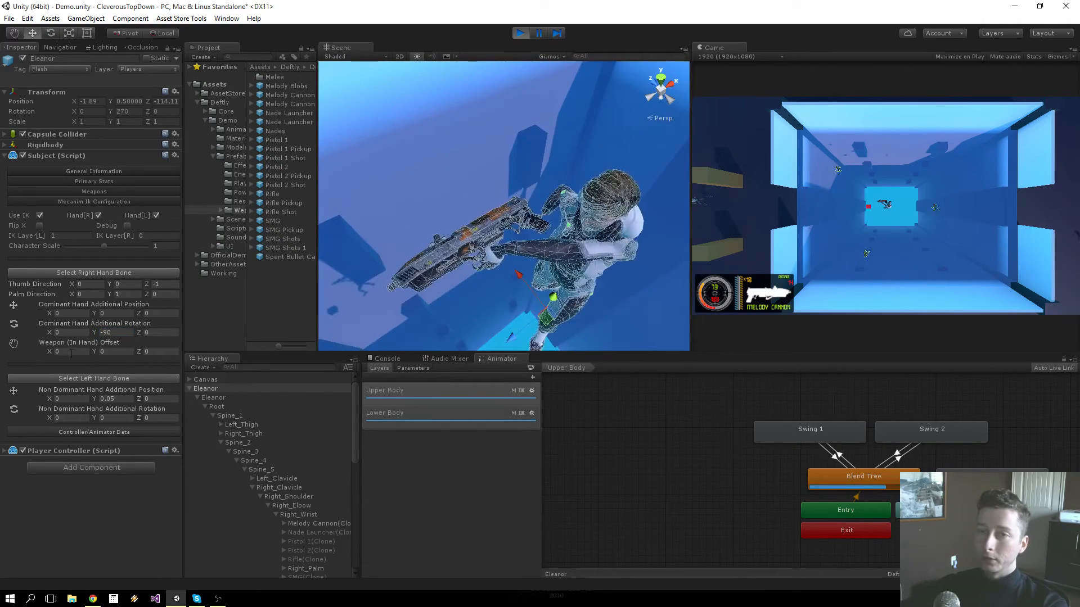
{"action": "left_click", "coordinate": [68, 332]}
{"action": "type", "text": "90"}
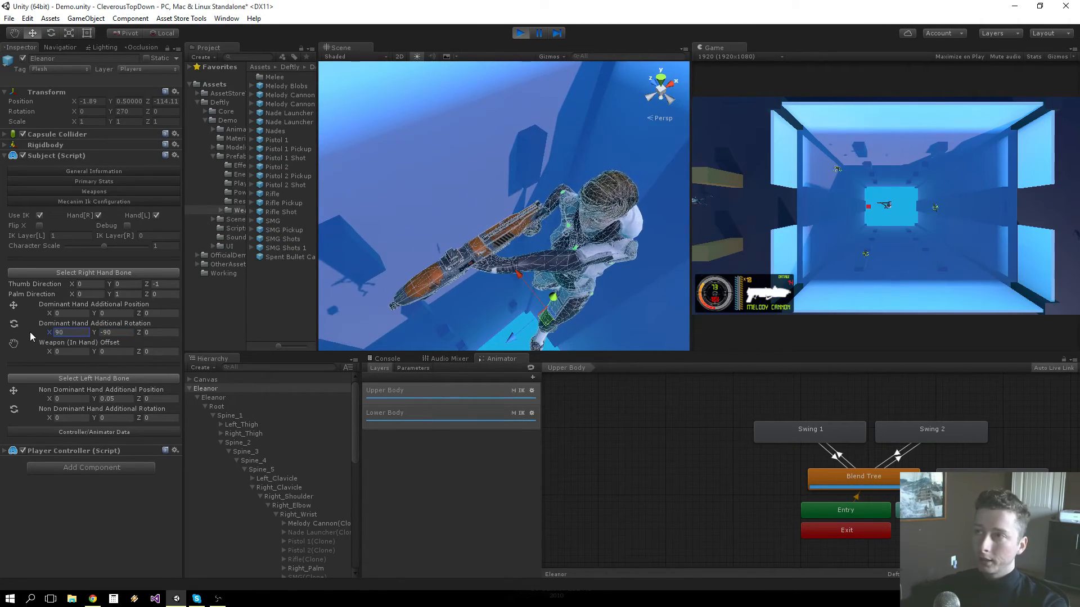
{"action": "left_click_drag", "start_coordinate": [540, 304], "coordinate": [475, 222], "text": "alt"}
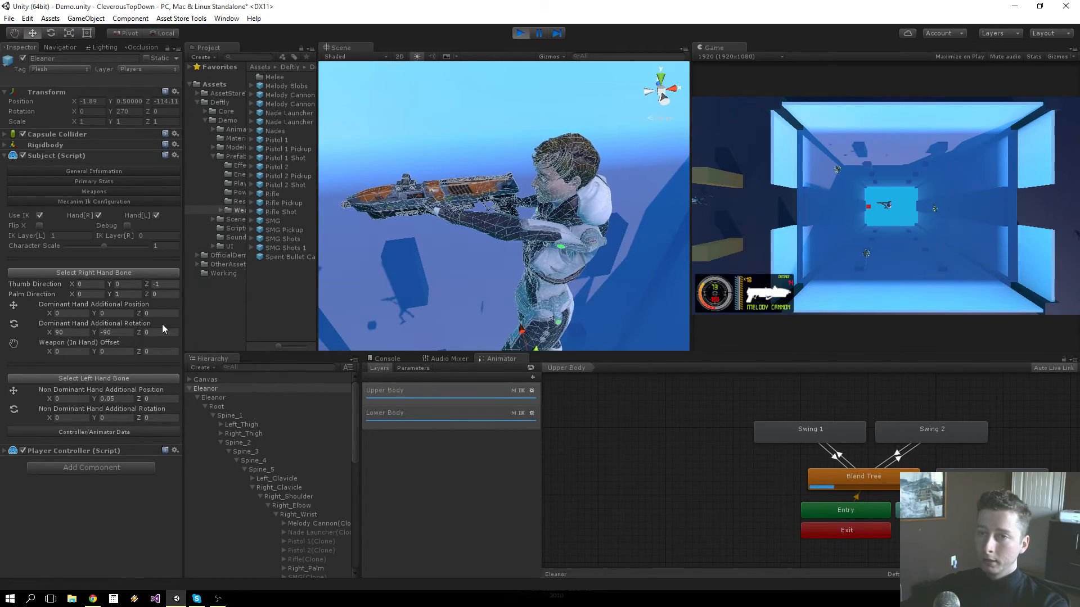
{"action": "left_click", "coordinate": [520, 32]}
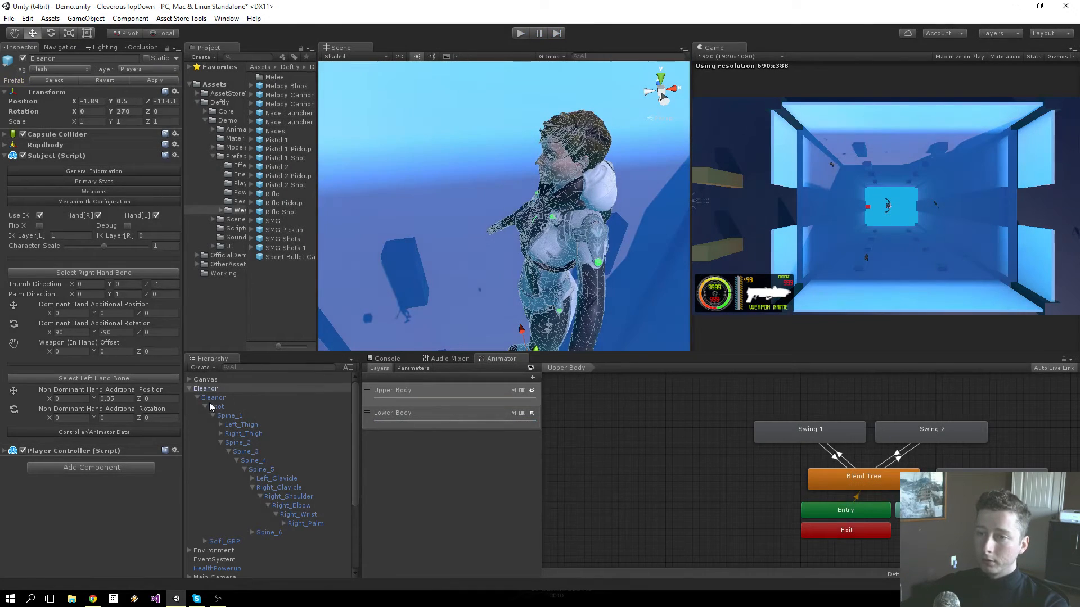
Step: Compare the Melody Cannon's Mecanim IK settings with Eleanor's, and view her whole body in the scene
{"action": "left_click", "coordinate": [292, 95]}
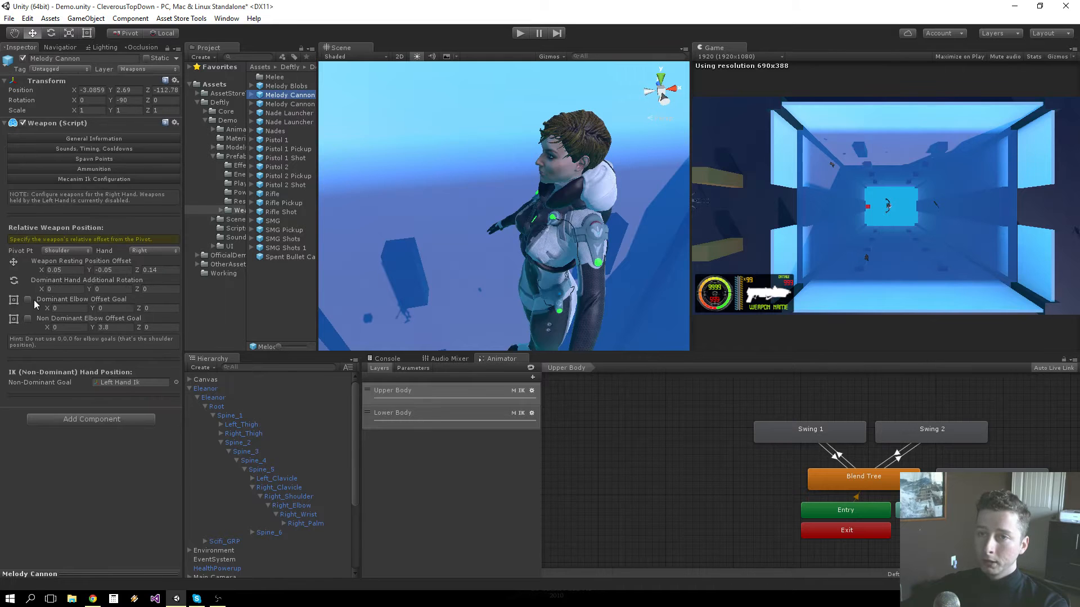
{"action": "left_click", "coordinate": [209, 389]}
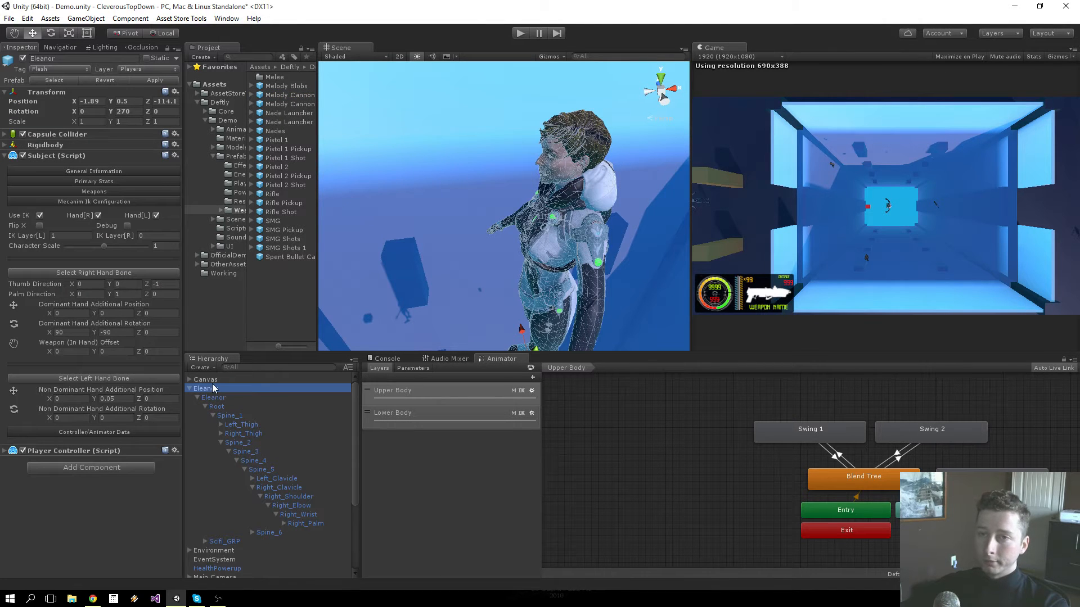
{"action": "left_click_drag", "start_coordinate": [511, 244], "coordinate": [557, 228], "text": "alt"}
{"action": "scroll", "coordinate": [557, 229], "scroll_direction": "down", "scroll_amount": 4}
{"action": "left_click_drag", "start_coordinate": [499, 264], "coordinate": [518, 243], "text": "alt"}
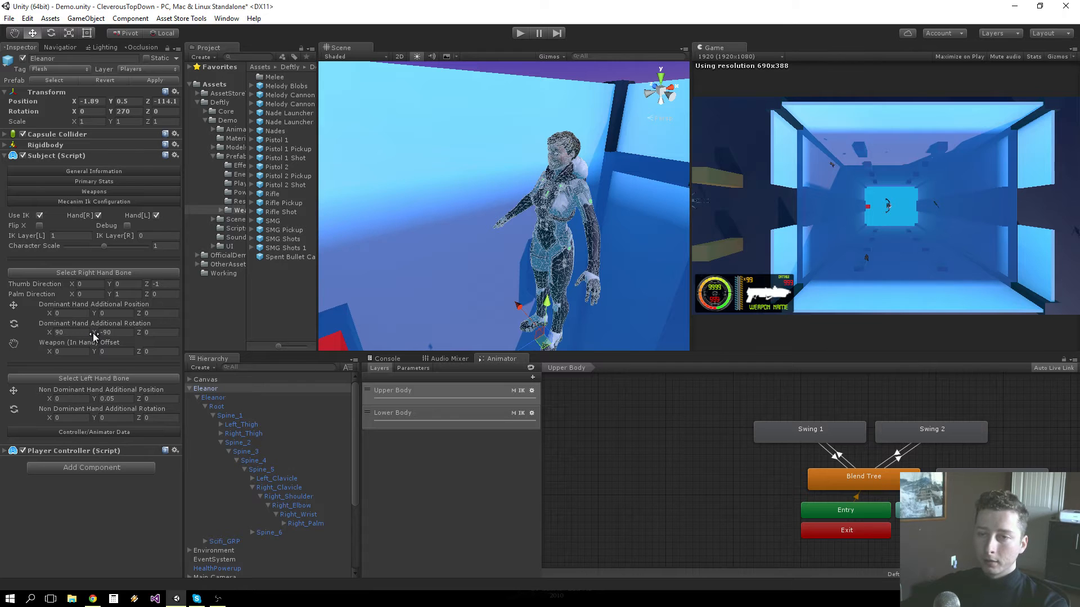
Step: Collapse Eleanor's Root bone hierarchy and read the explanations of her IK Layer and Flip X settings
{"action": "left_click", "coordinate": [221, 442]}
{"action": "left_click", "coordinate": [205, 406]}
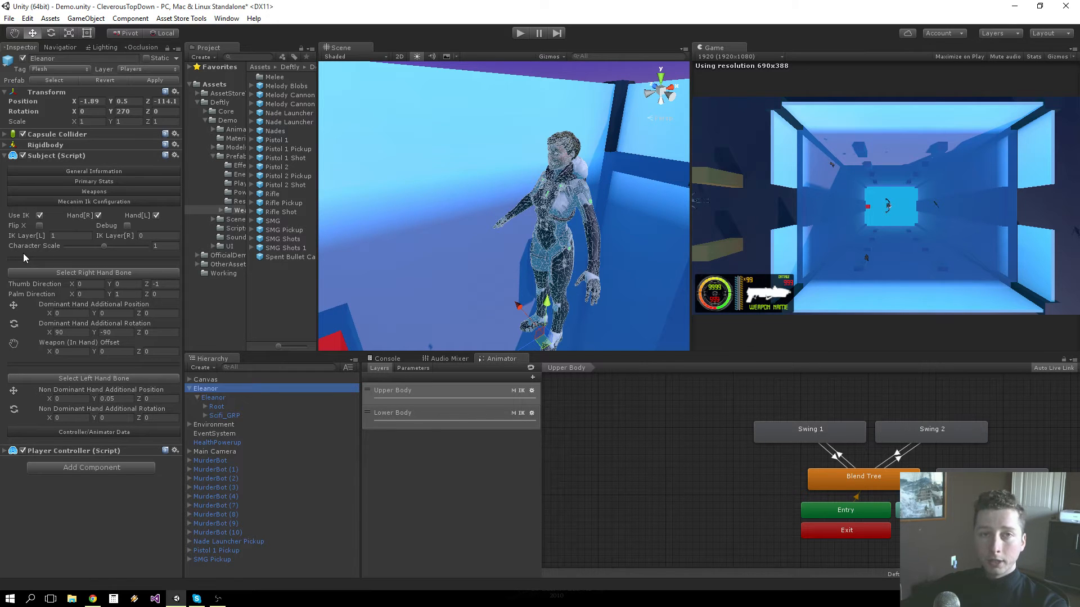
{"action": "mouse_move", "coordinate": [29, 236]}
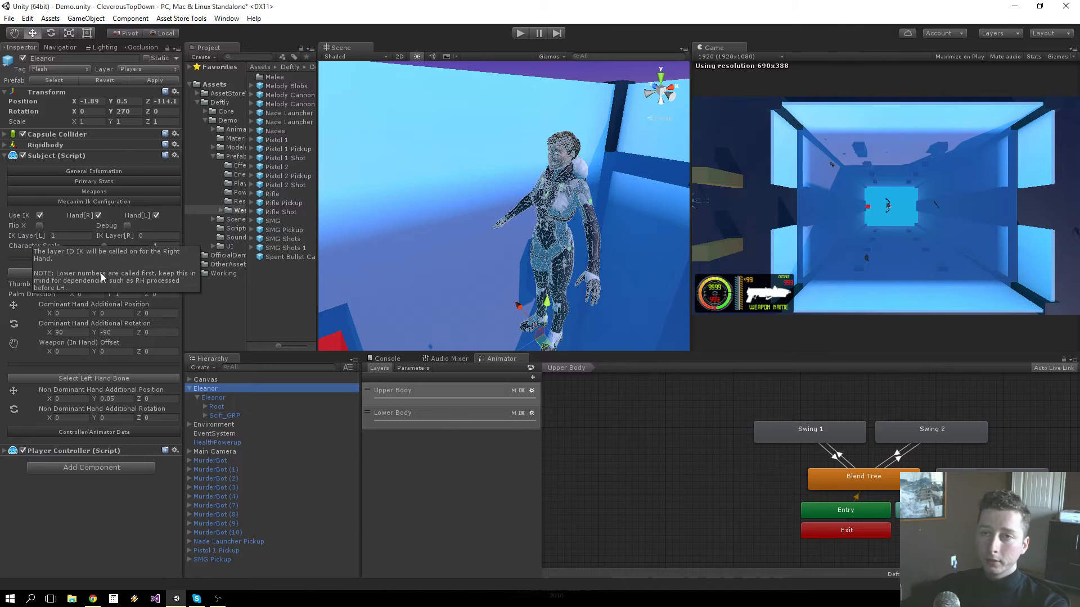
{"action": "left_click", "coordinate": [18, 262]}
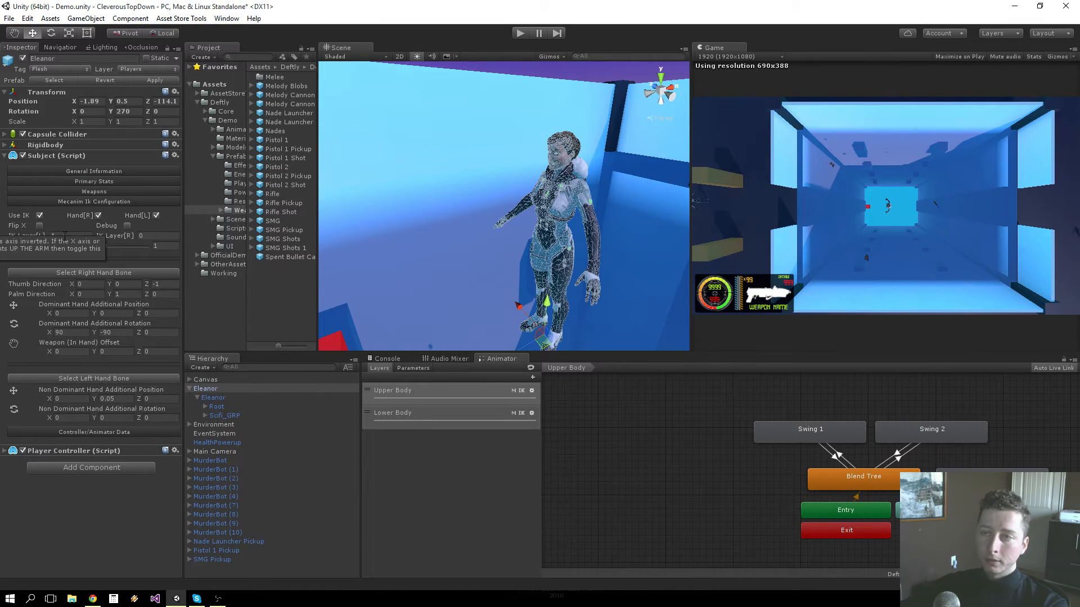
Step: Select Eleanor's right hand bone from her IK settings and examine its axis directions at the wrist
{"action": "left_click", "coordinate": [113, 272]}
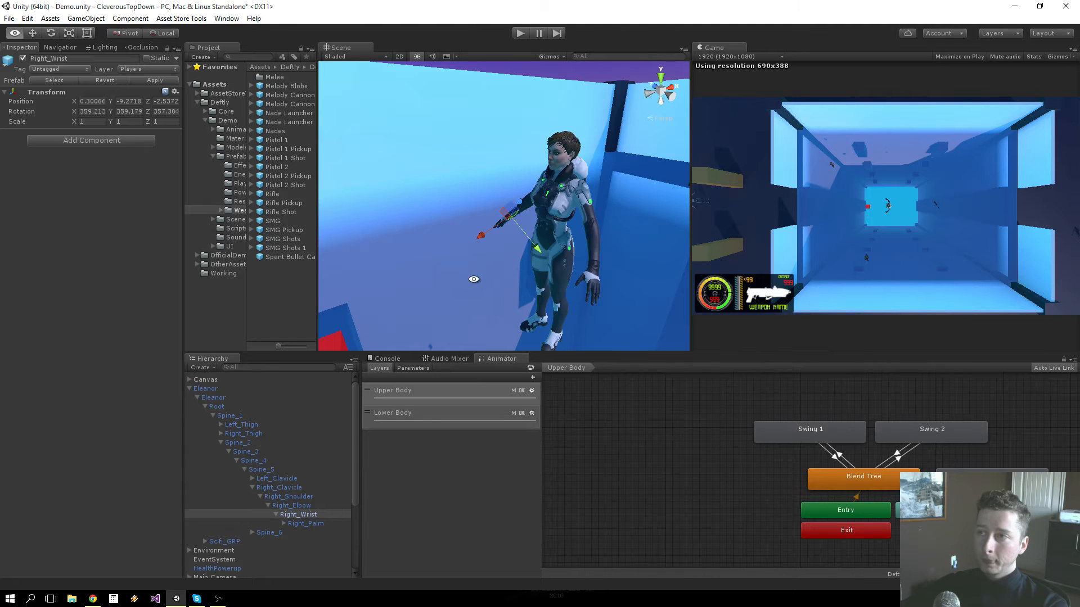
{"action": "left_click_drag", "start_coordinate": [472, 280], "coordinate": [475, 240], "text": "alt"}
{"action": "scroll", "coordinate": [515, 214], "scroll_direction": "up", "scroll_amount": 6}
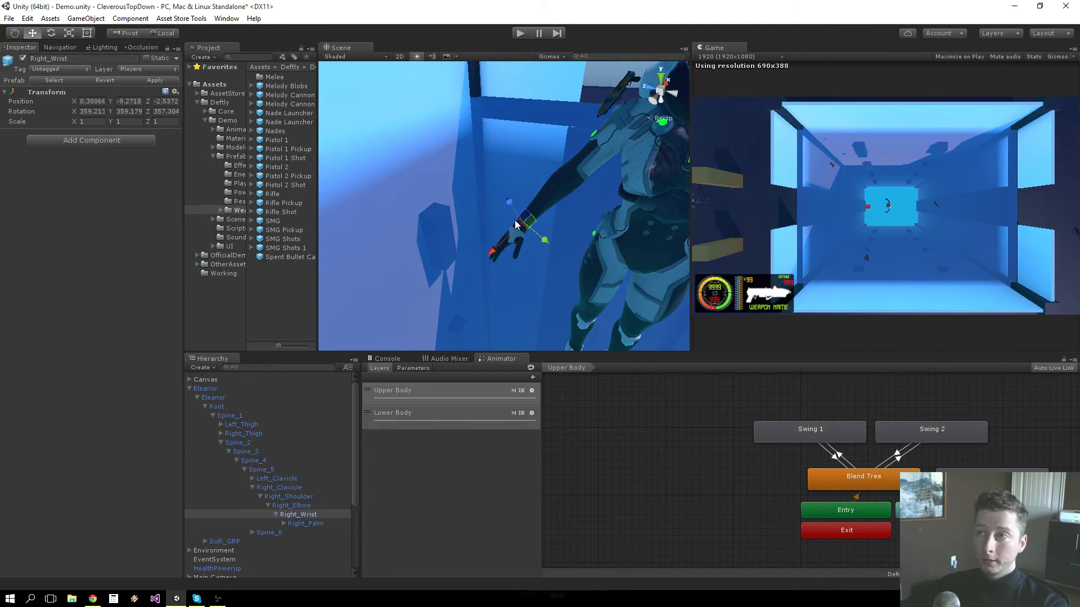
{"action": "left_click_drag", "start_coordinate": [527, 233], "coordinate": [495, 233], "text": "alt"}
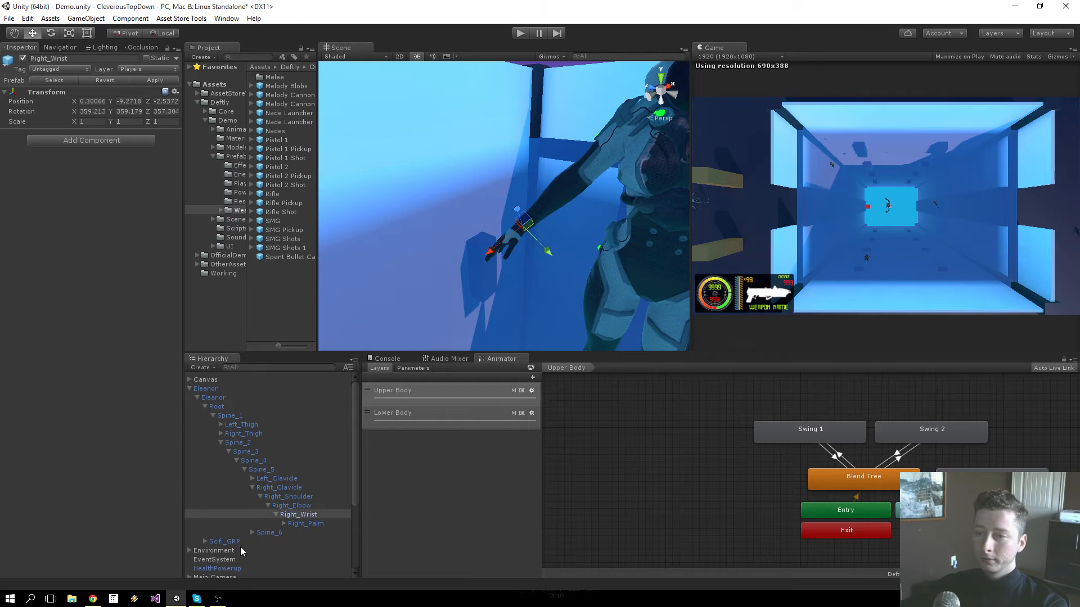
Step: Reselect Eleanor, collapse her rig, and examine the Pistol 1 prefab's weapon position and elbow offset settings
{"action": "left_click", "coordinate": [211, 389]}
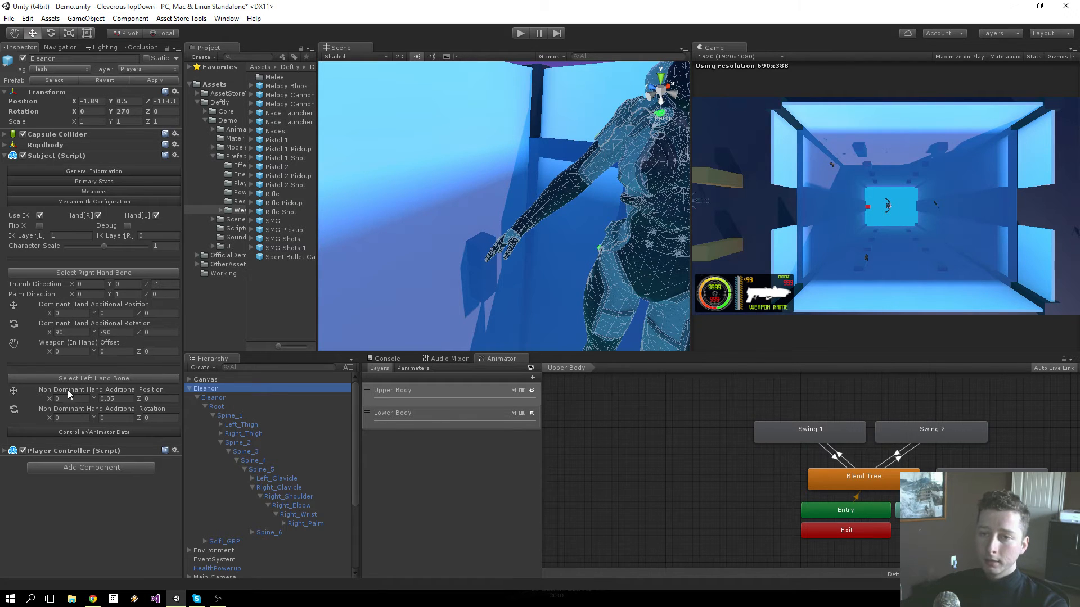
{"action": "left_click", "coordinate": [40, 358]}
{"action": "left_click", "coordinate": [198, 397]}
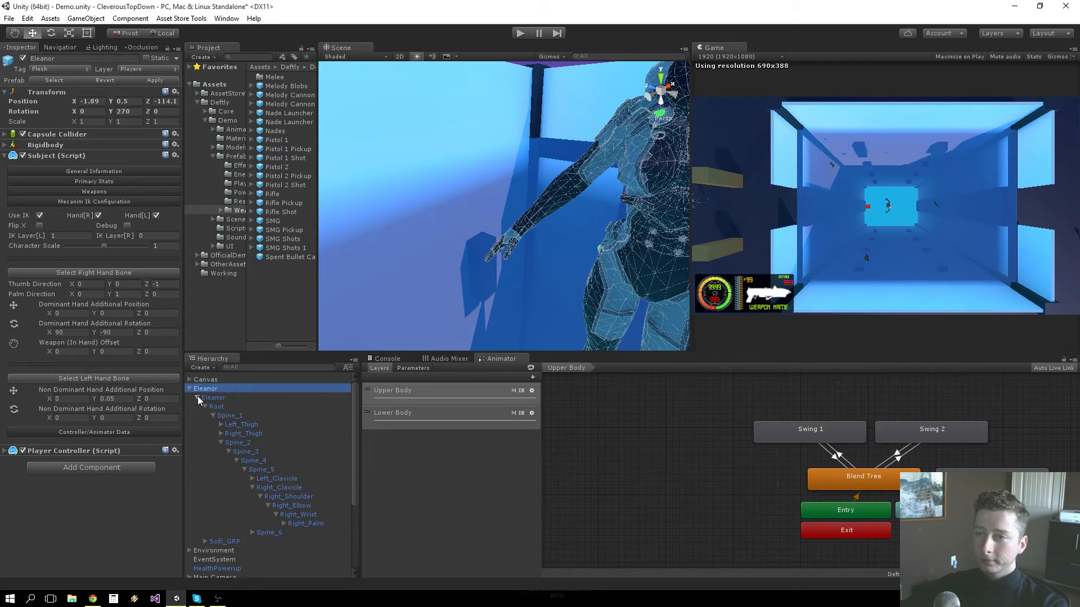
{"action": "left_click", "coordinate": [298, 140]}
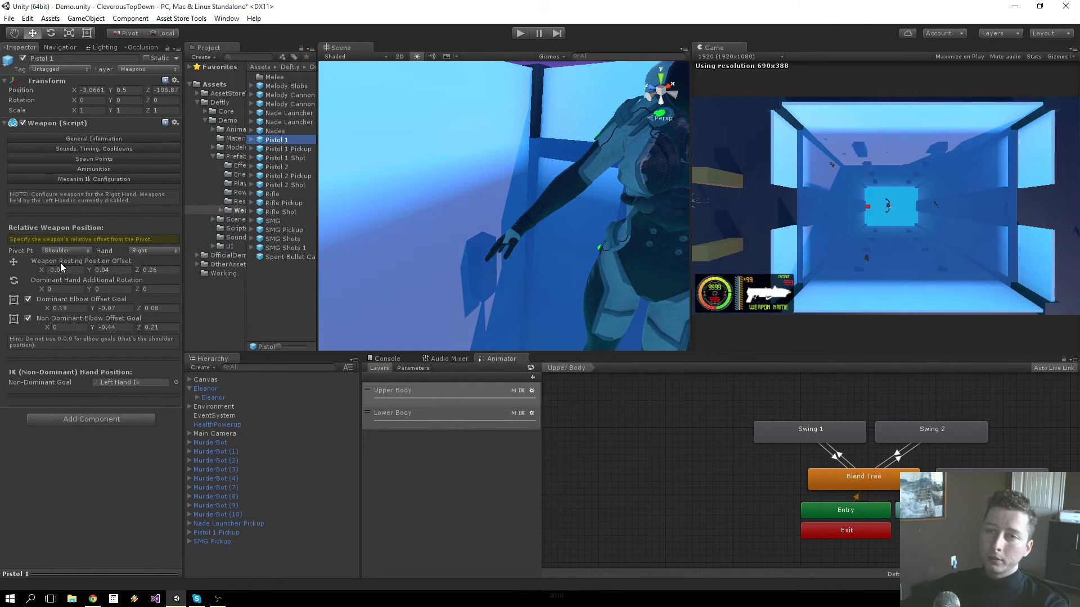
{"action": "left_click", "coordinate": [83, 211]}
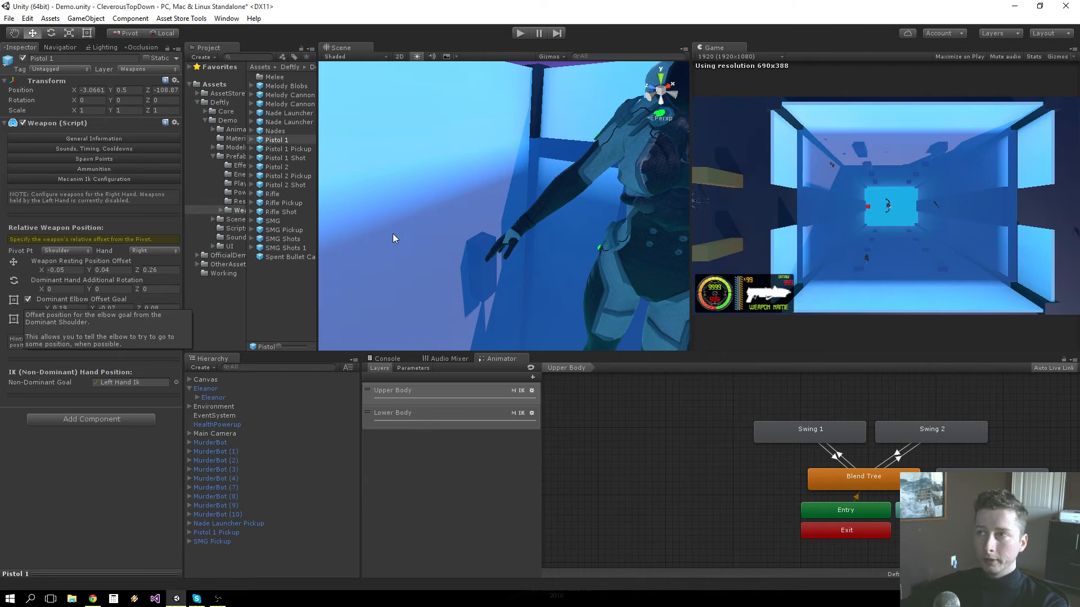
{"action": "left_click_drag", "start_coordinate": [392, 234], "coordinate": [451, 256], "text": "alt"}
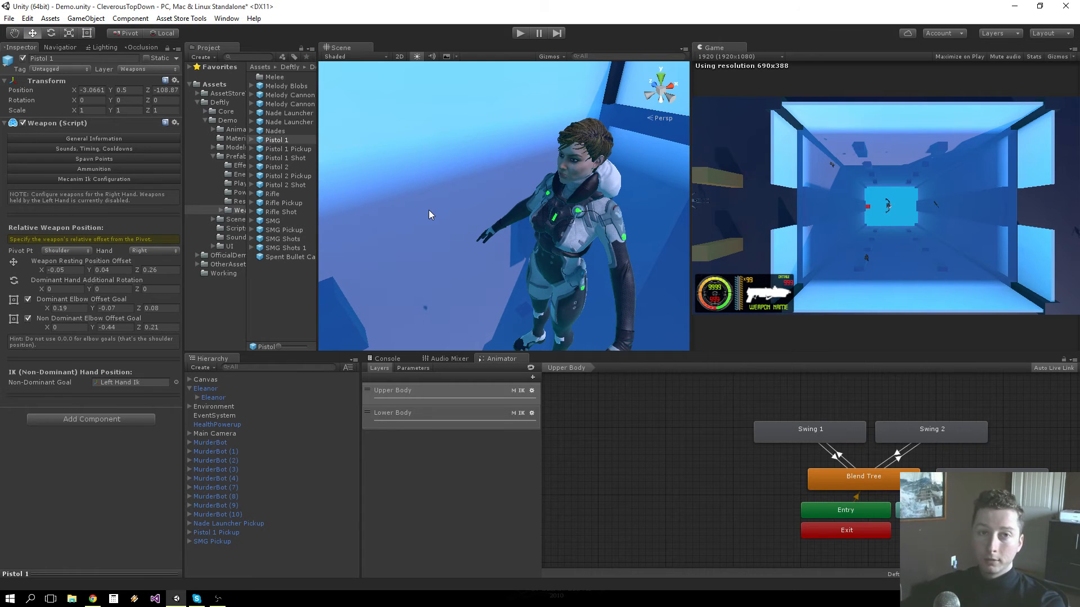
Step: Run the scene and inspect from several angles how Eleanor's arms and elbows hold Pistol 1
{"action": "left_click", "coordinate": [519, 33]}
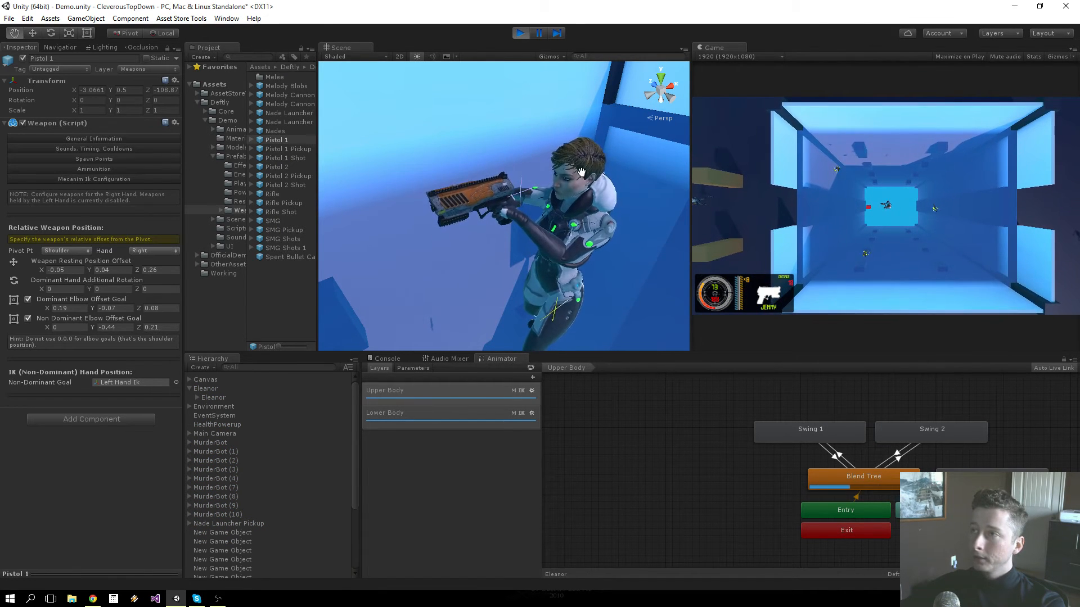
{"action": "left_click_drag", "start_coordinate": [581, 171], "coordinate": [738, 279], "text": "alt"}
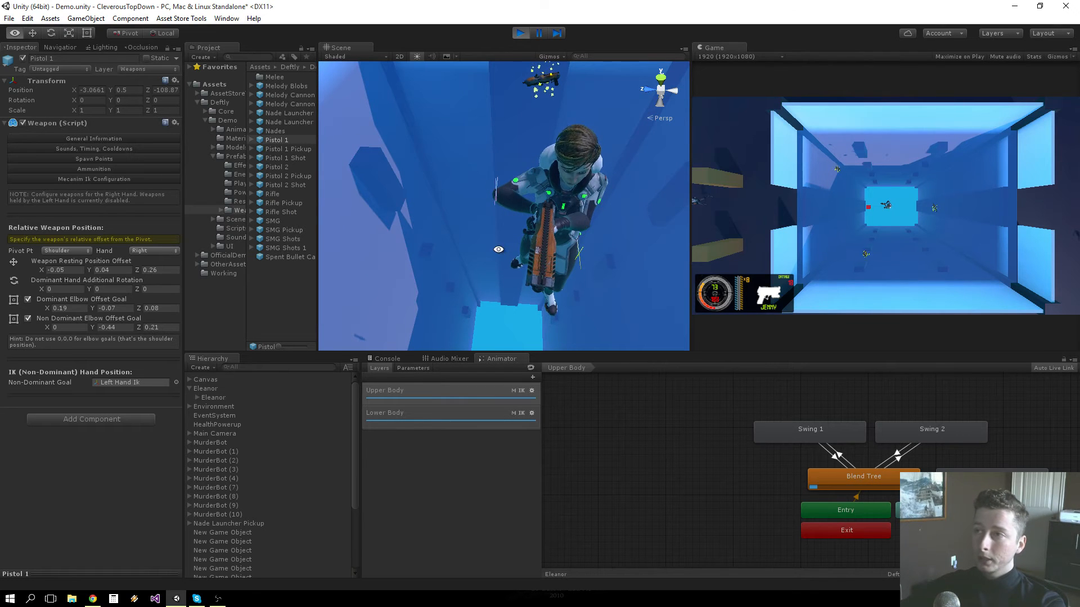
{"action": "left_click_drag", "start_coordinate": [498, 249], "coordinate": [548, 224], "text": "alt"}
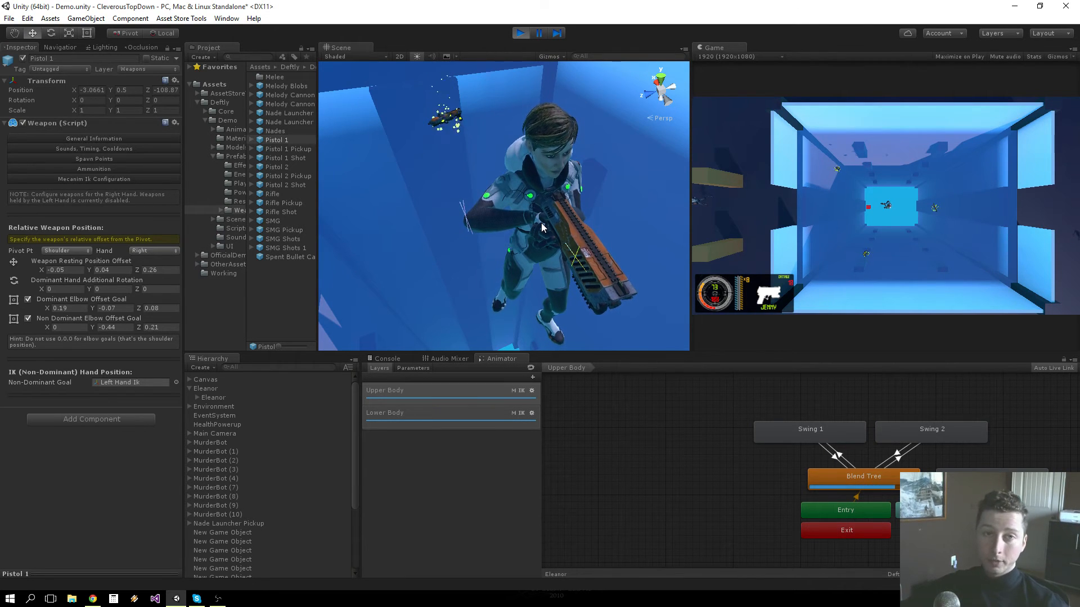
{"action": "mouse_move", "coordinate": [542, 227]}
{"action": "left_mouse_down", "text": "alt"}
{"action": "mouse_move", "coordinate": [572, 244]}
{"action": "mouse_move", "coordinate": [612, 225]}
{"action": "mouse_move", "coordinate": [517, 244]}
{"action": "mouse_move", "coordinate": [557, 217]}
{"action": "left_mouse_up", "text": "alt"}
{"action": "scroll", "coordinate": [572, 244], "scroll_direction": "up", "scroll_amount": 4}
{"action": "scroll", "coordinate": [573, 244], "scroll_direction": "down", "scroll_amount": 4}
{"action": "left_click_drag", "start_coordinate": [491, 186], "coordinate": [405, 276], "text": "alt"}
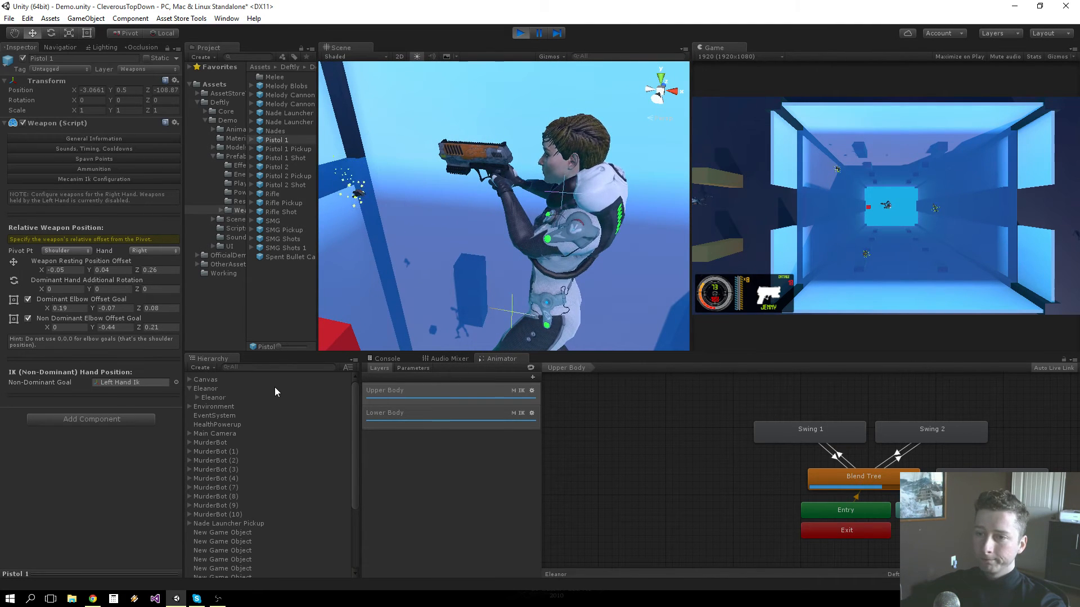
Step: Select the Pistol 1 clone under Eleanor's Right_Wrist and try a Dominant Elbow Offset Goal of 0.27 on Y
{"action": "left_click", "coordinate": [445, 172]}
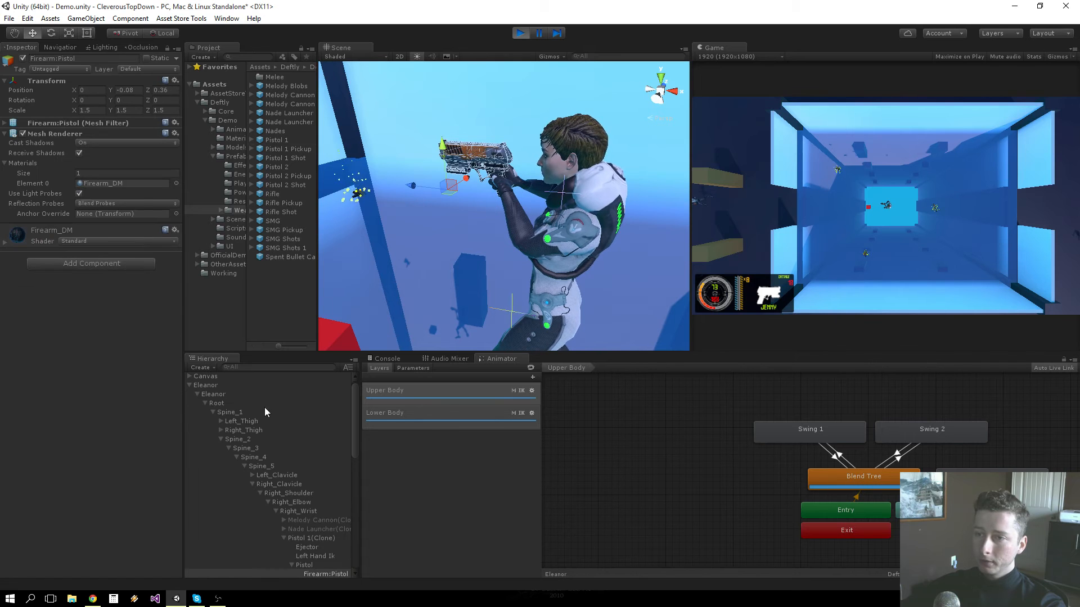
{"action": "left_click", "coordinate": [290, 538]}
{"action": "left_click", "coordinate": [284, 538]}
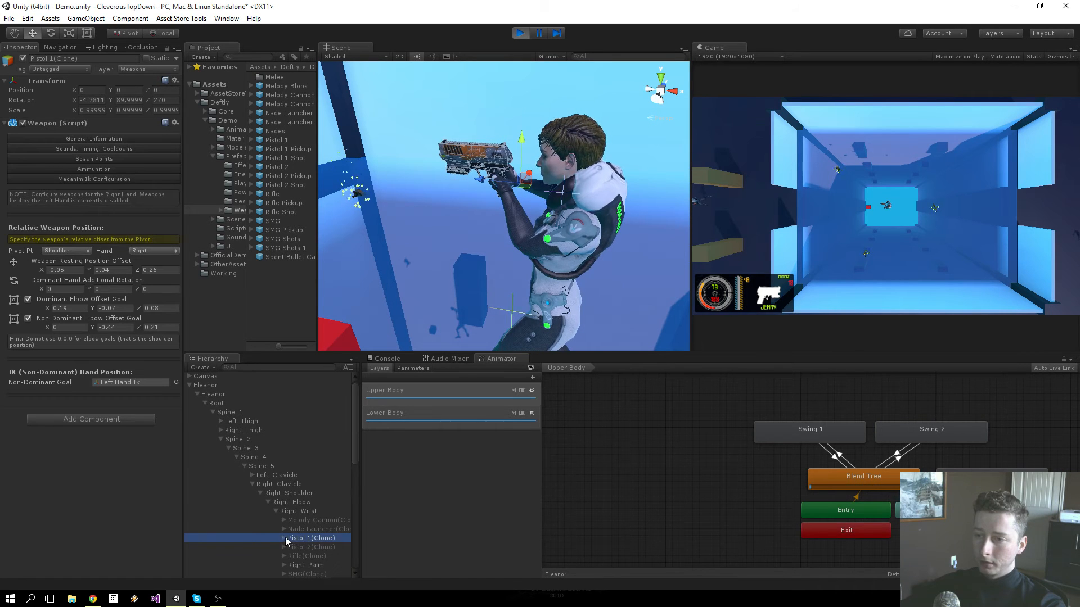
{"action": "left_click_drag", "start_coordinate": [470, 241], "coordinate": [522, 253], "text": "alt"}
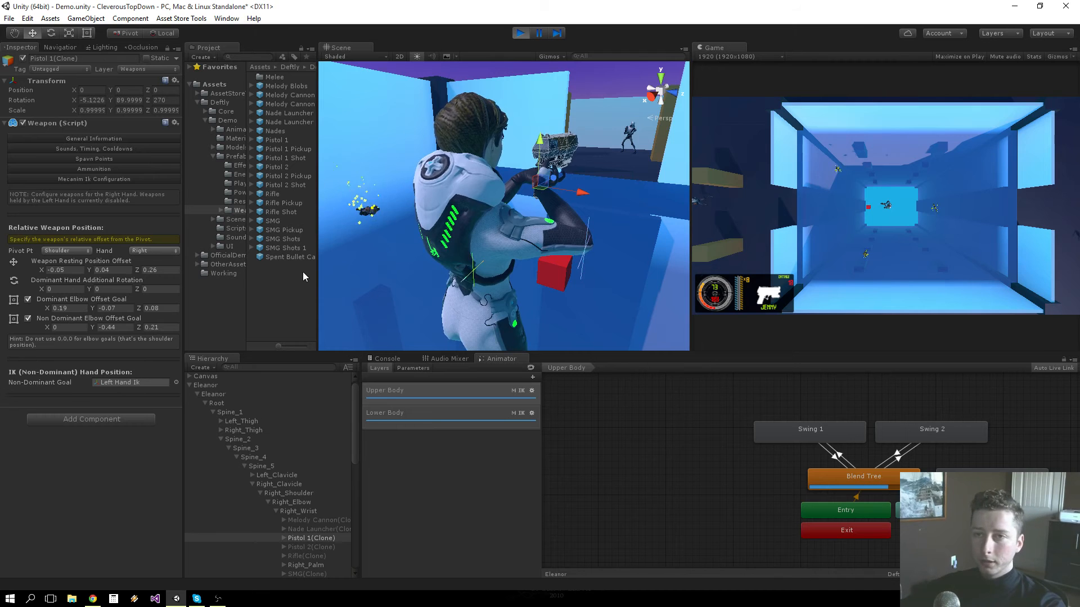
{"action": "left_click_drag", "start_coordinate": [92, 308], "coordinate": [77, 307]}
{"action": "left_click_drag", "start_coordinate": [630, 287], "coordinate": [121, 306], "text": "alt"}
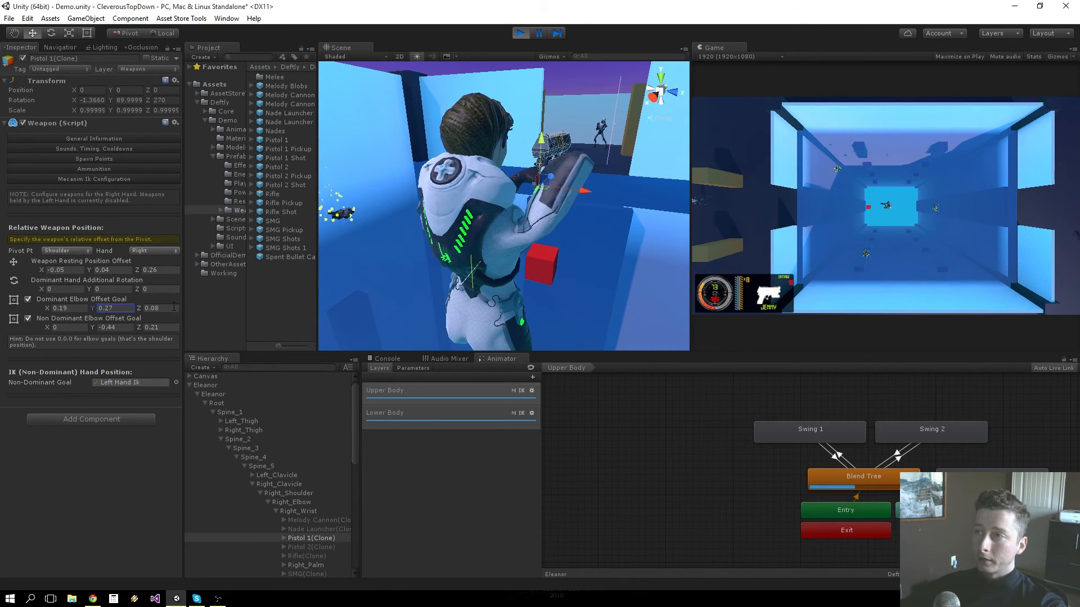
{"action": "left_click_drag", "start_coordinate": [489, 197], "coordinate": [537, 201], "text": "alt"}
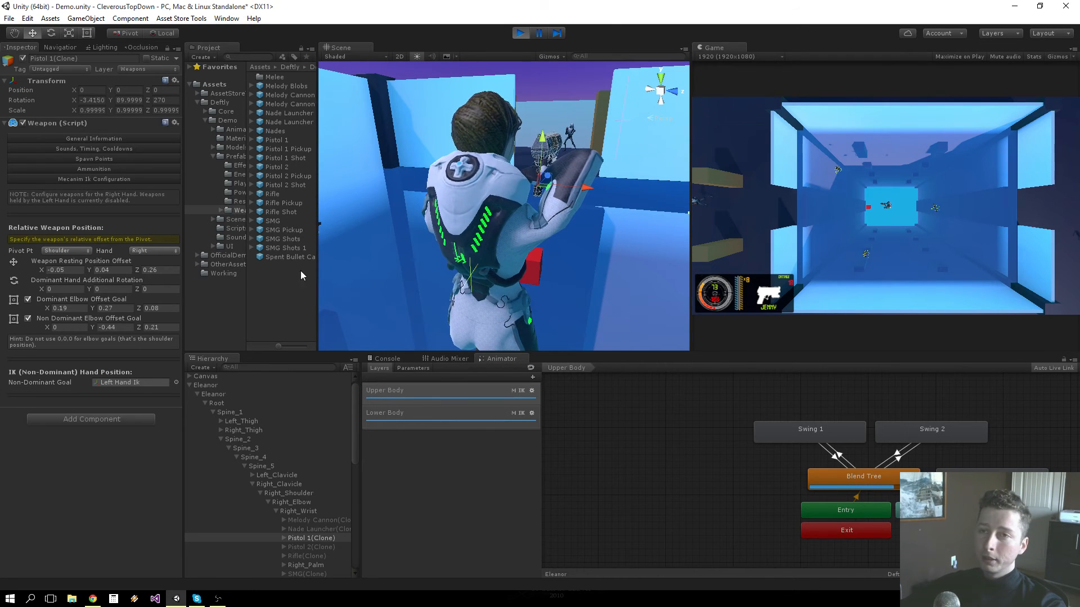
Step: Try elbow offset goals of -0.08 on Y for the dominant and -0.11 for the non-dominant arm, inspect the pose, and stop the scene
{"action": "left_click_drag", "start_coordinate": [95, 308], "coordinate": [84, 306]}
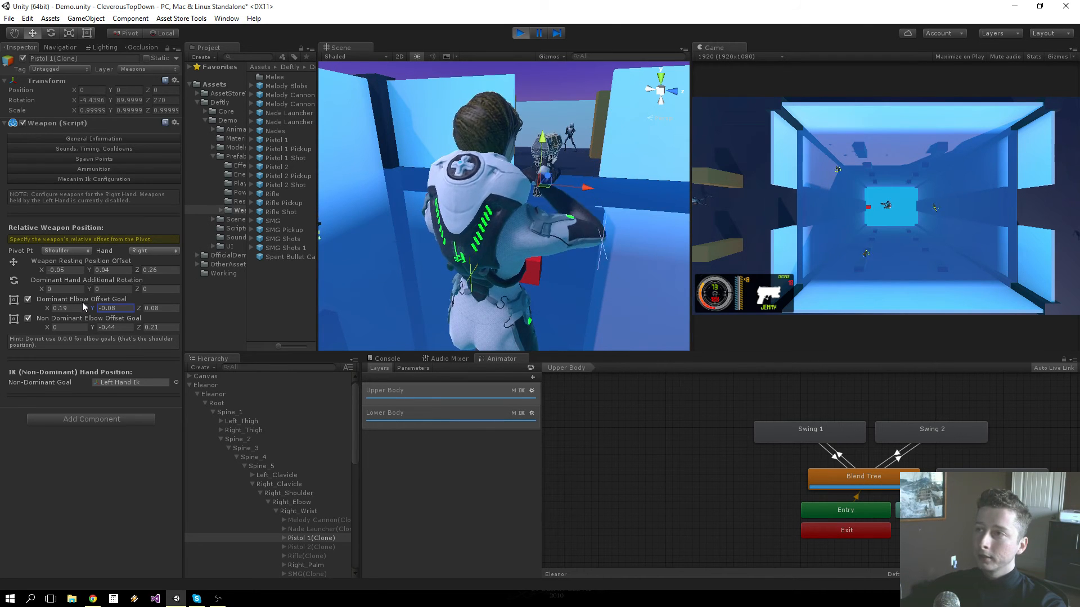
{"action": "left_click_drag", "start_coordinate": [496, 234], "coordinate": [493, 243], "text": "alt"}
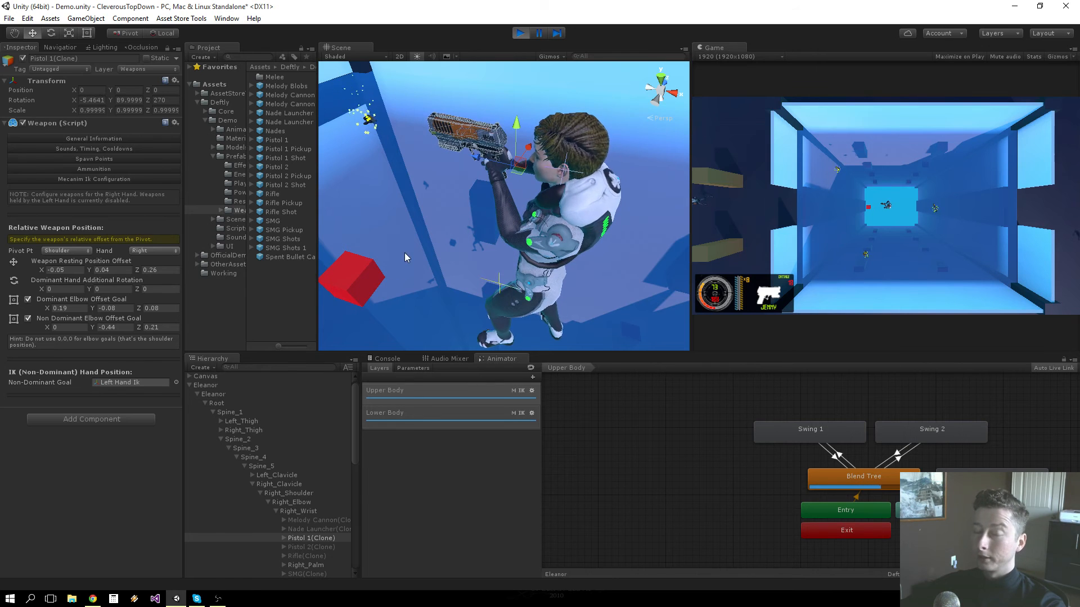
{"action": "left_click_drag", "start_coordinate": [93, 331], "coordinate": [97, 333]}
{"action": "left_click_drag", "start_coordinate": [517, 271], "coordinate": [553, 227], "text": "alt"}
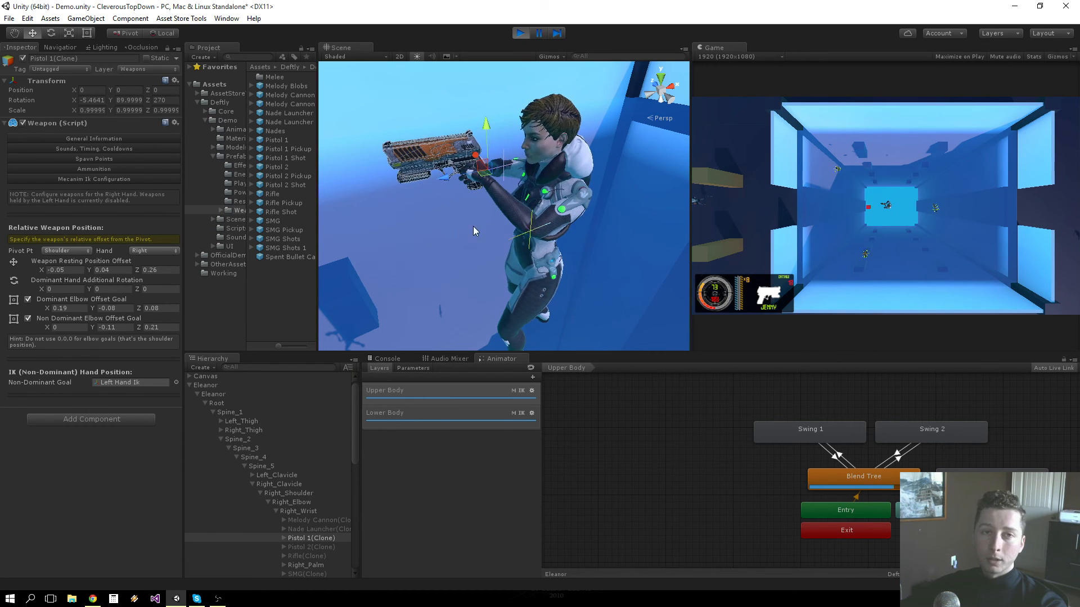
{"action": "left_click_drag", "start_coordinate": [454, 214], "coordinate": [417, 90], "text": "alt"}
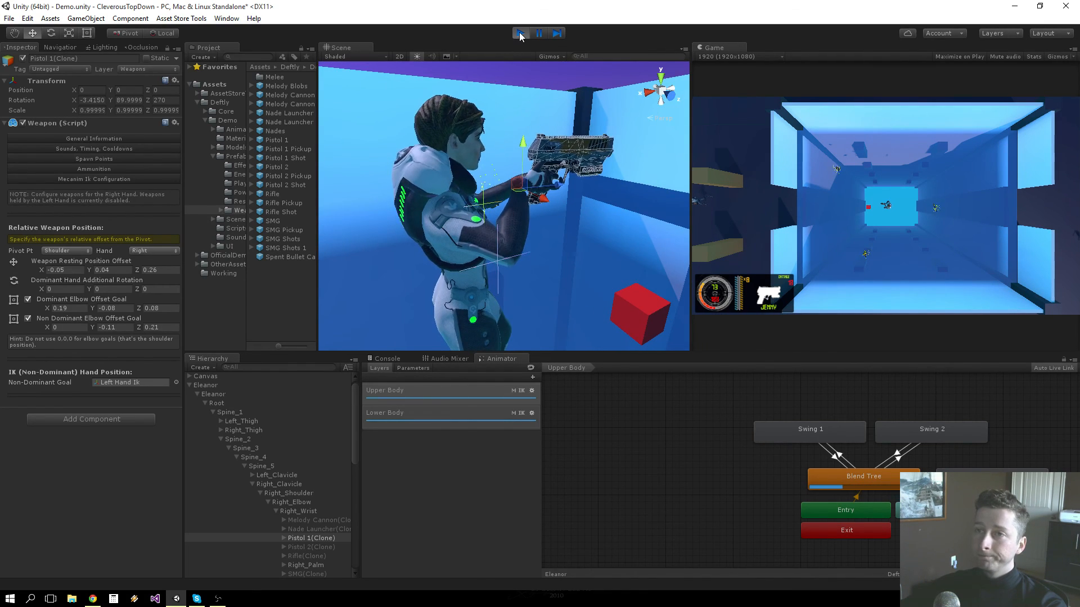
{"action": "left_click", "coordinate": [519, 34]}
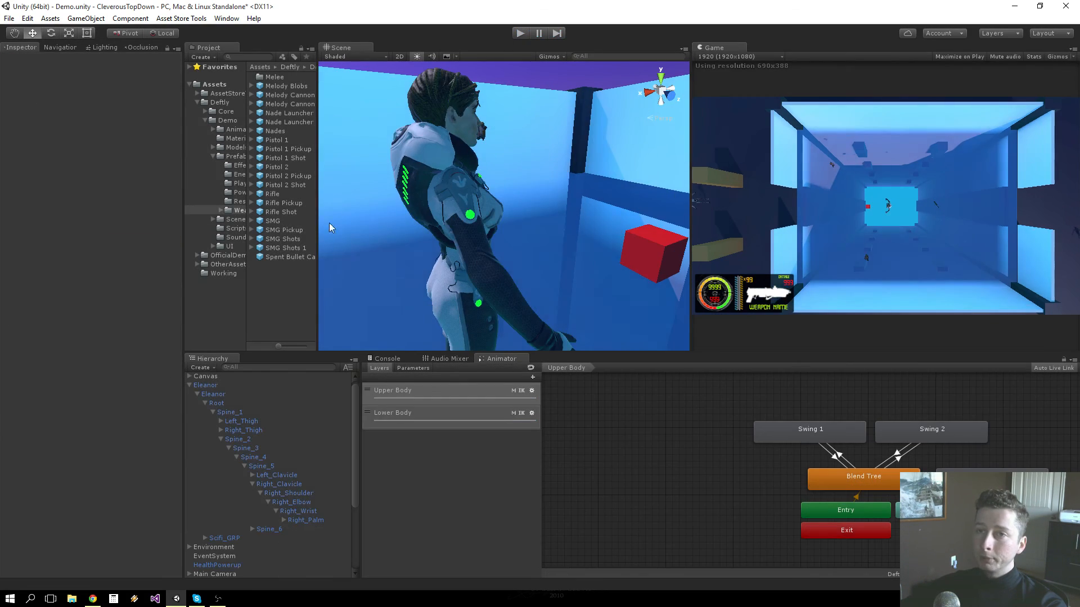
Step: Collapse the Prefabs and Demo folder trees under Deftly and show the Demo folder's contents
{"action": "left_click", "coordinate": [213, 156]}
{"action": "left_click", "coordinate": [205, 121]}
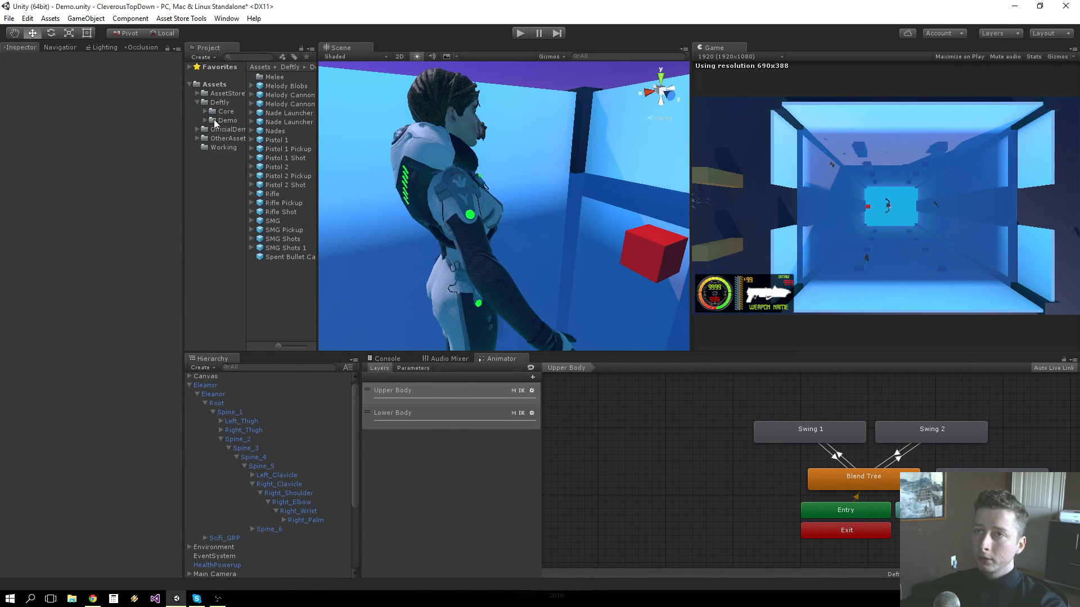
{"action": "left_click", "coordinate": [218, 121]}
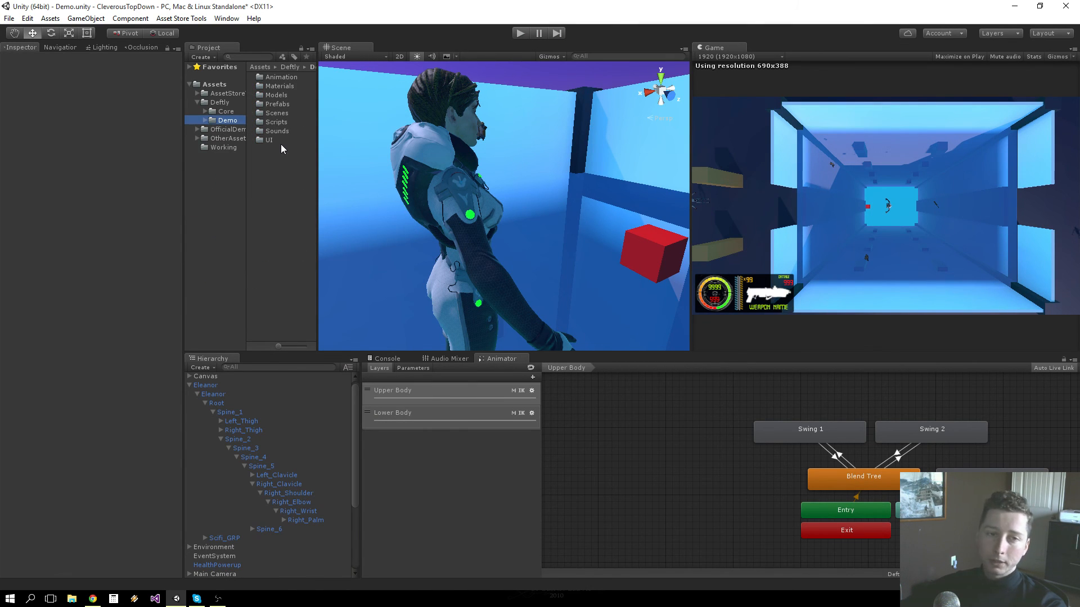